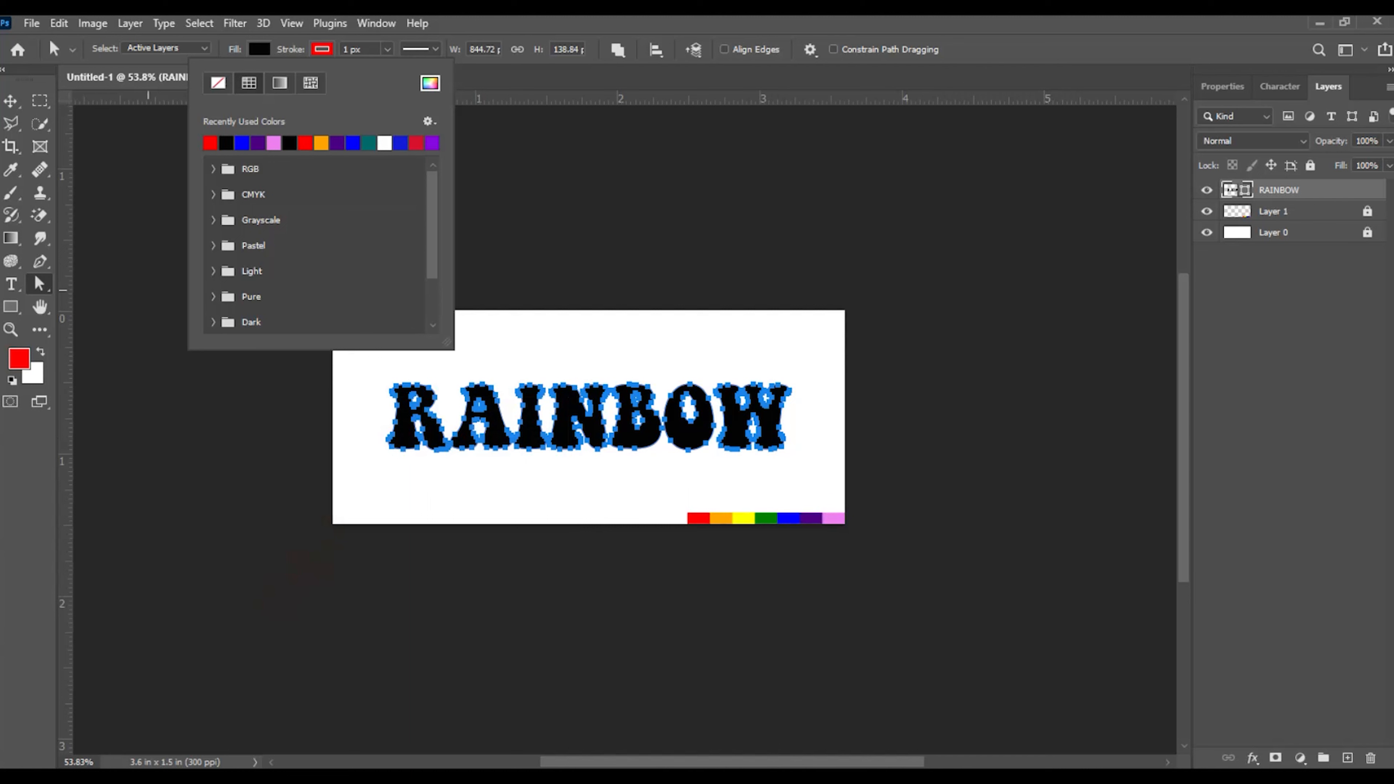
# Set the red stroke width of the RAINBOW shape to 7 px.
pyautogui.click(387, 49)
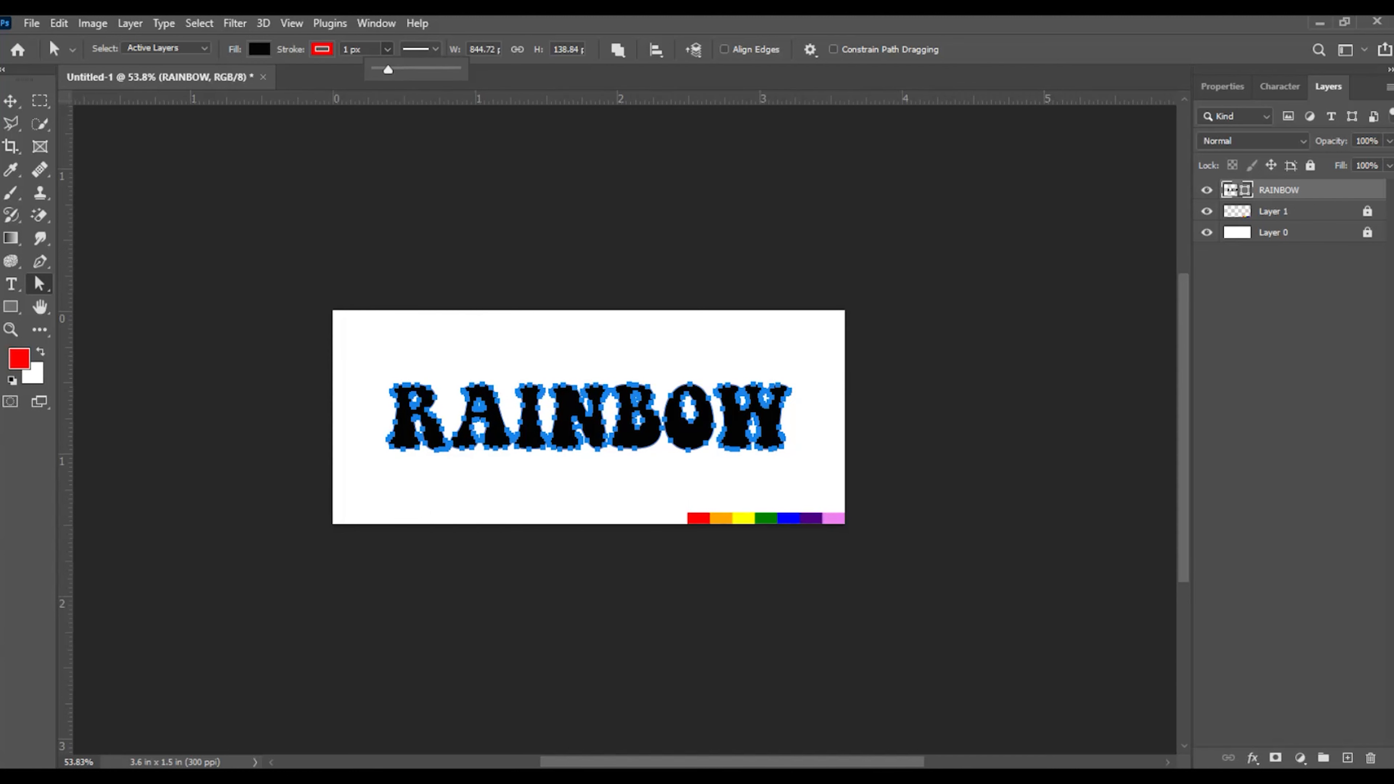
pyautogui.doubleClick(347, 50)
pyautogui.write('7')
pyautogui.press('Return')
# Duplicate the RAINBOW shape layer and place the copy directly beneath the original.
pyautogui.press('v')
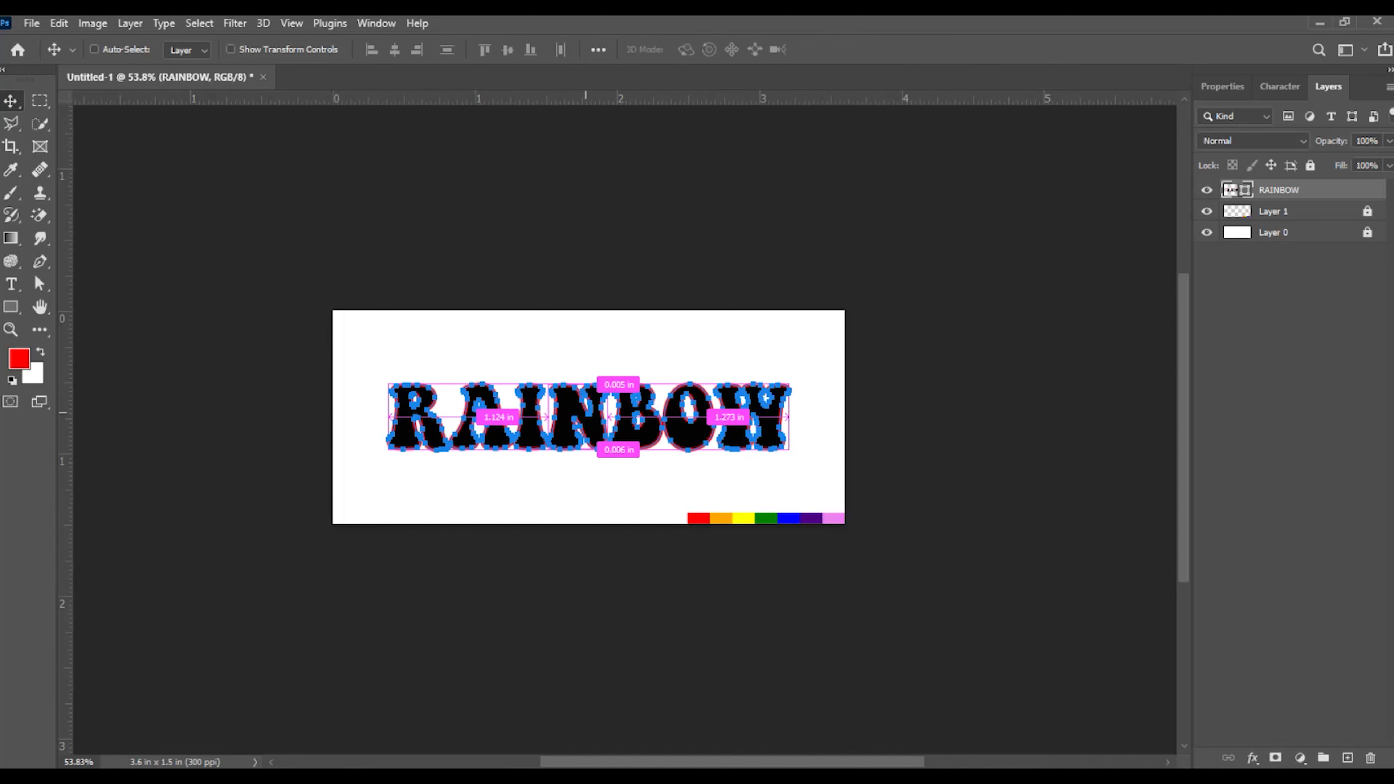
pyautogui.hotkey('ctrl', 'j')
pyautogui.moveTo(1290, 189); pyautogui.dragTo(1290, 221)
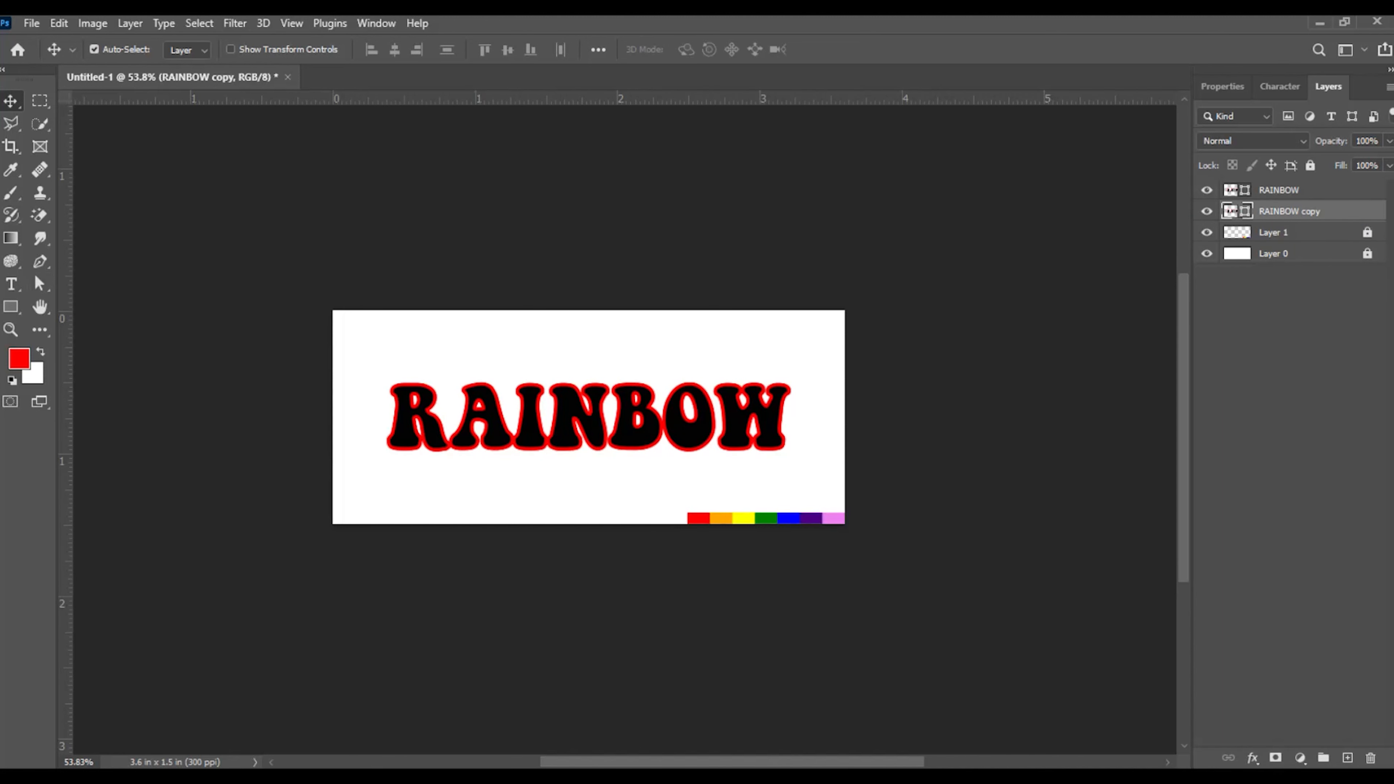
# Give the RAINBOW copy an orange stroke (#ffa500), sampled from the artwork's colour strip, with a width of 14 px.
pyautogui.press('a')
pyautogui.click(322, 49)
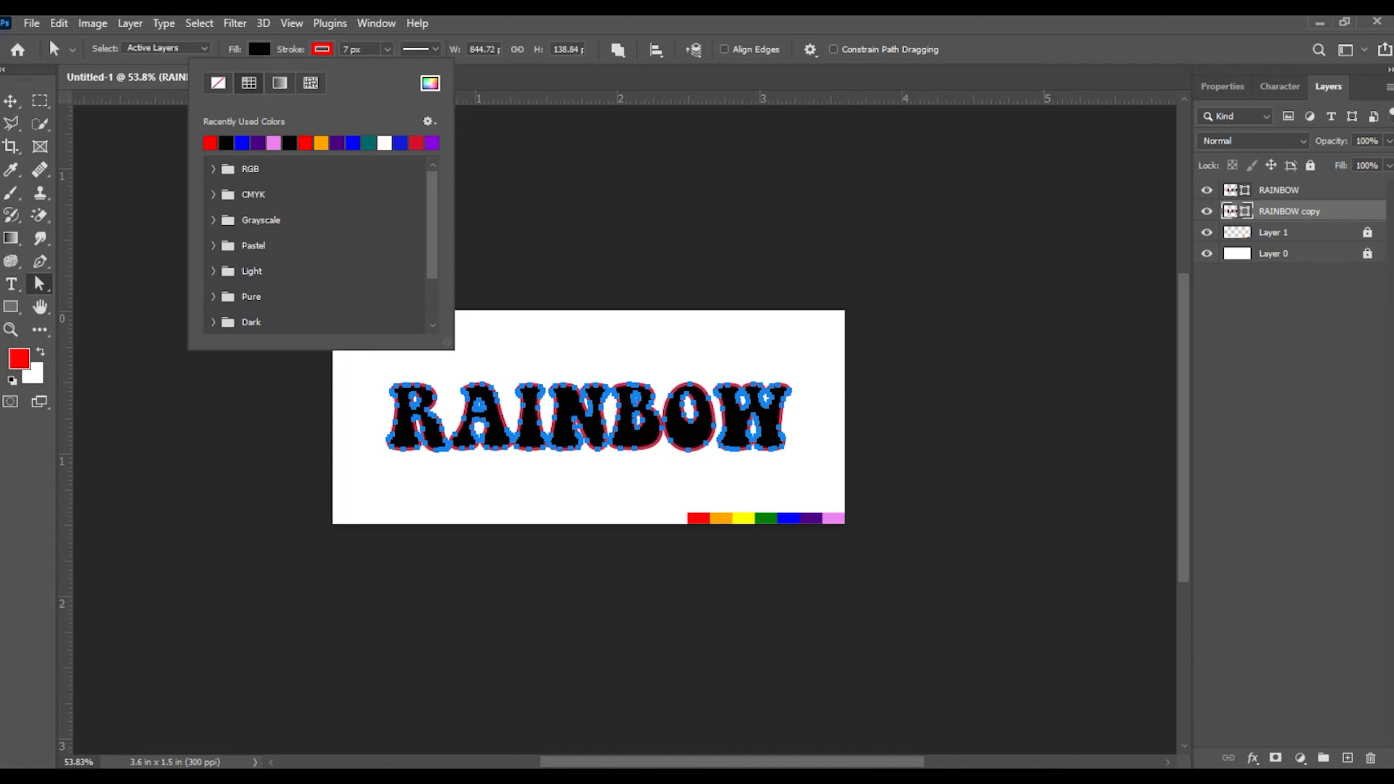
pyautogui.click(430, 83)
pyautogui.click(724, 518)
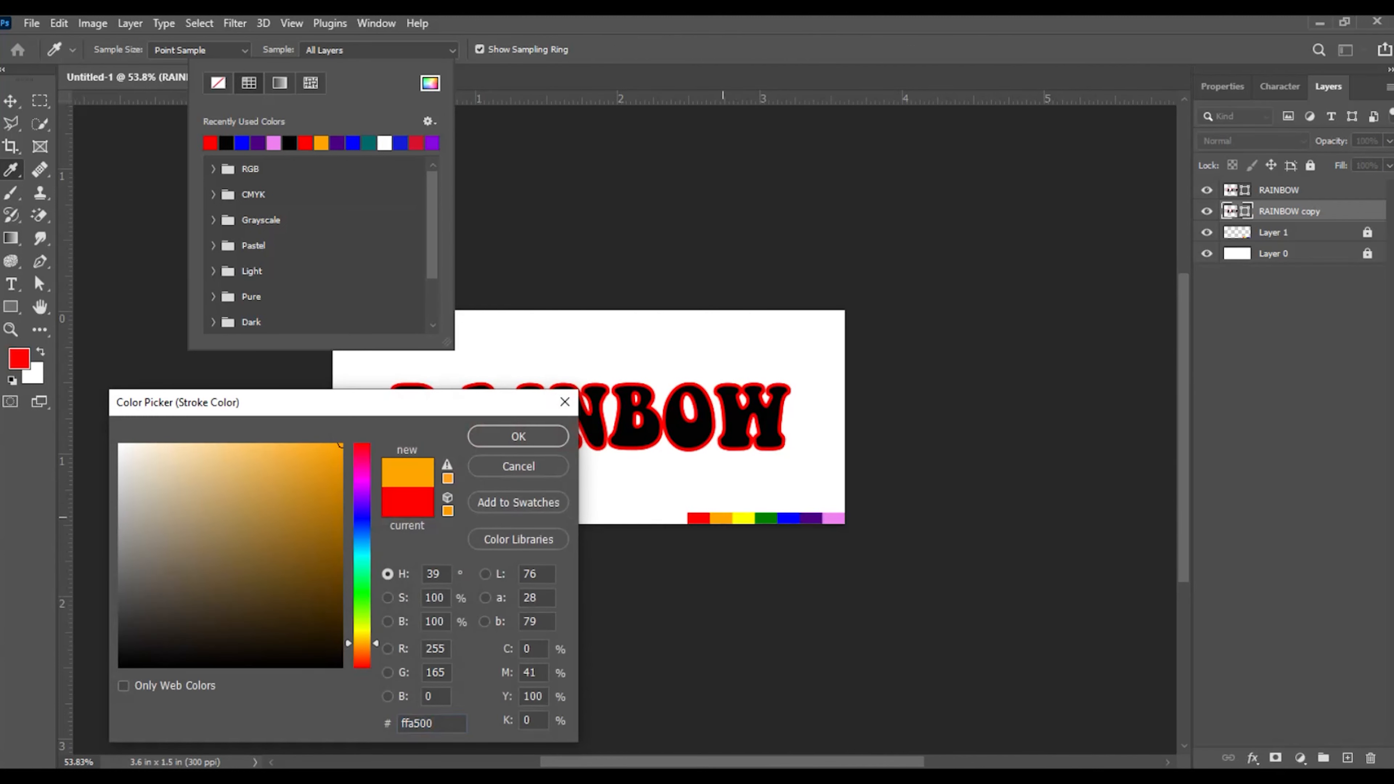
pyautogui.click(518, 436)
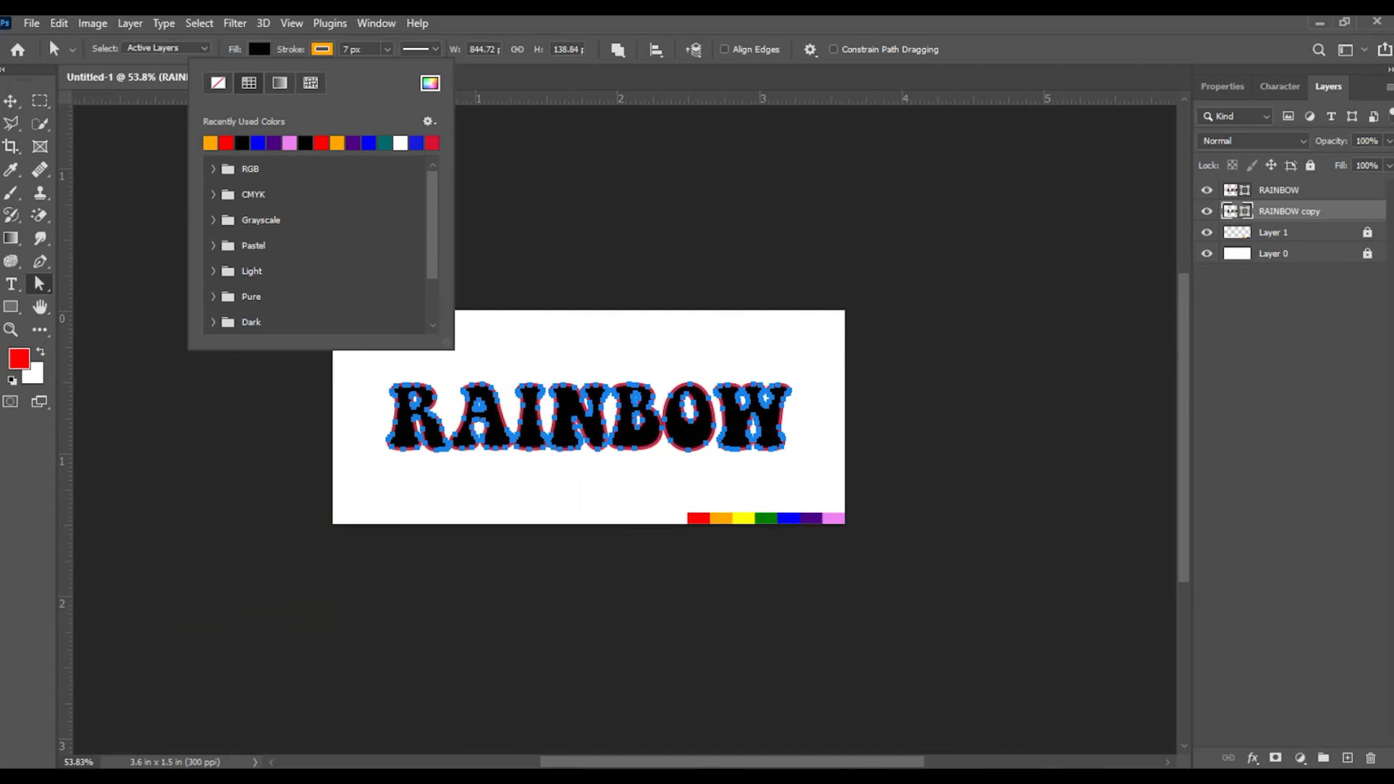
pyautogui.doubleClick(346, 50)
pyautogui.write('14')
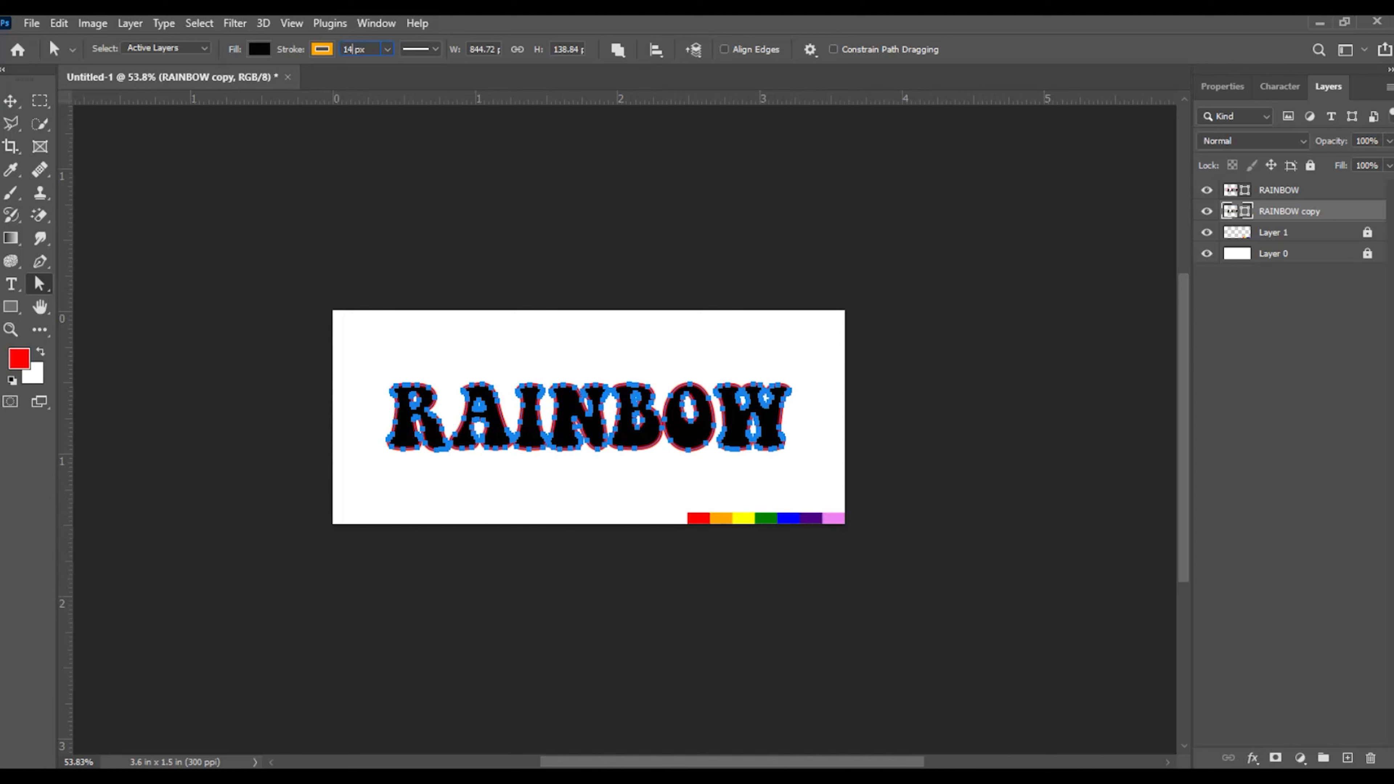
pyautogui.press('Return')
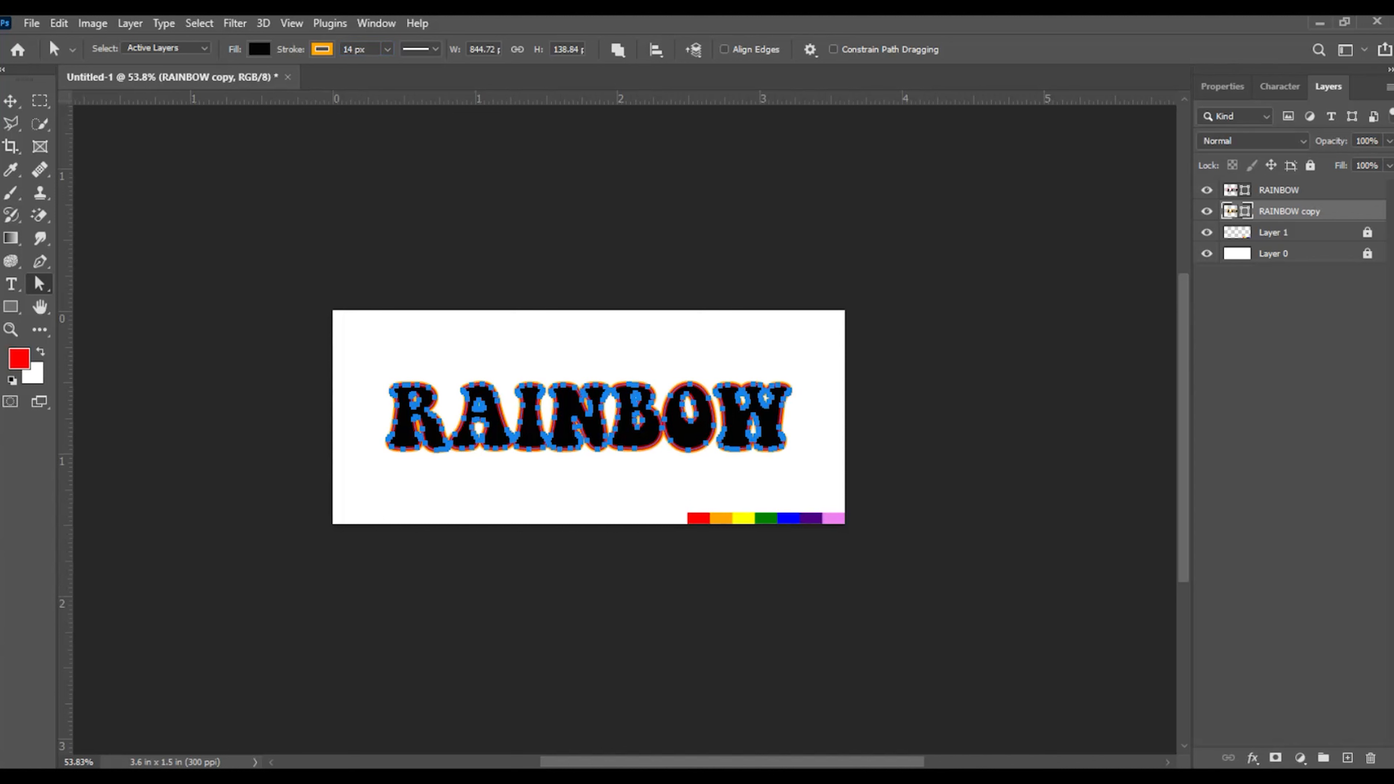
# Duplicate the original red-stroked RAINBOW layer and place the duplicate beneath the orange-stroked copy.
pyautogui.press('v')
pyautogui.hotkey('alt', ']')
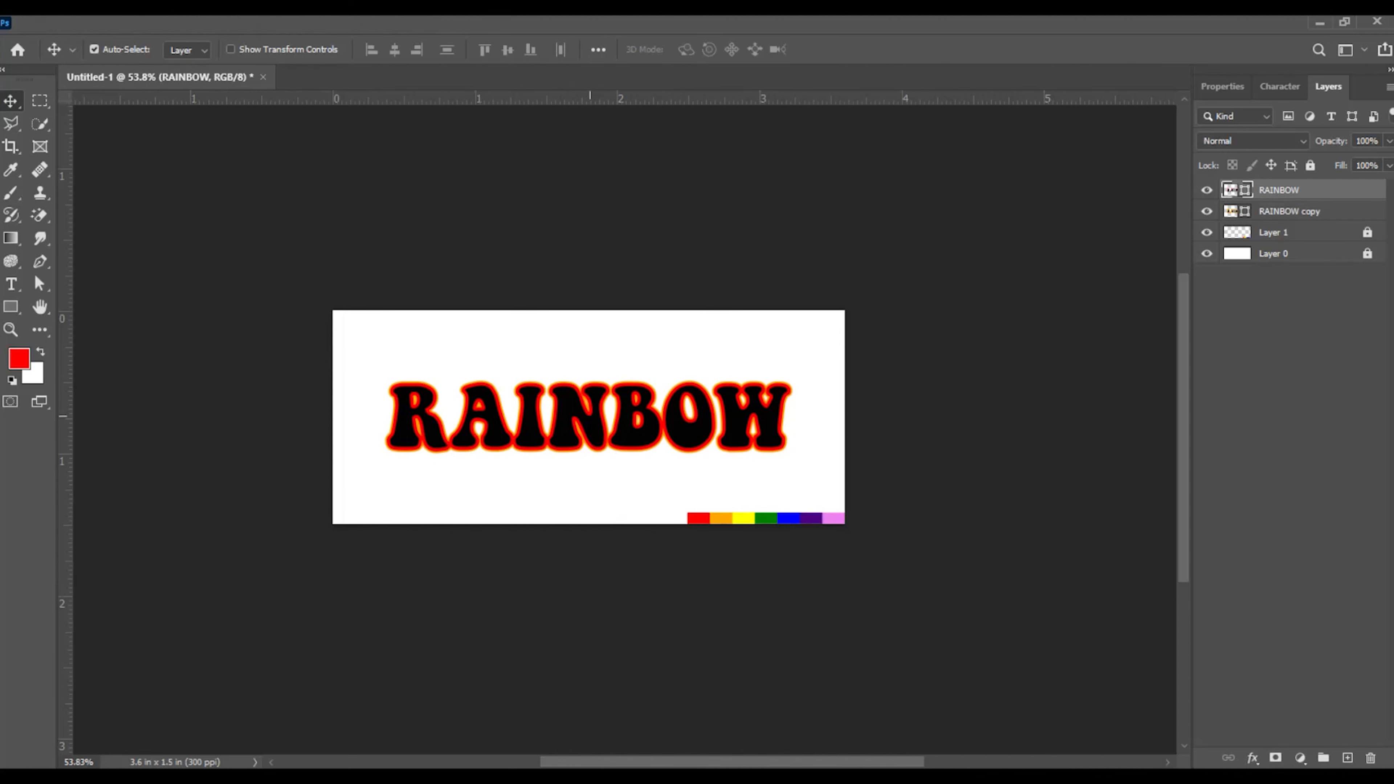
pyautogui.hotkey('ctrl', 'j')
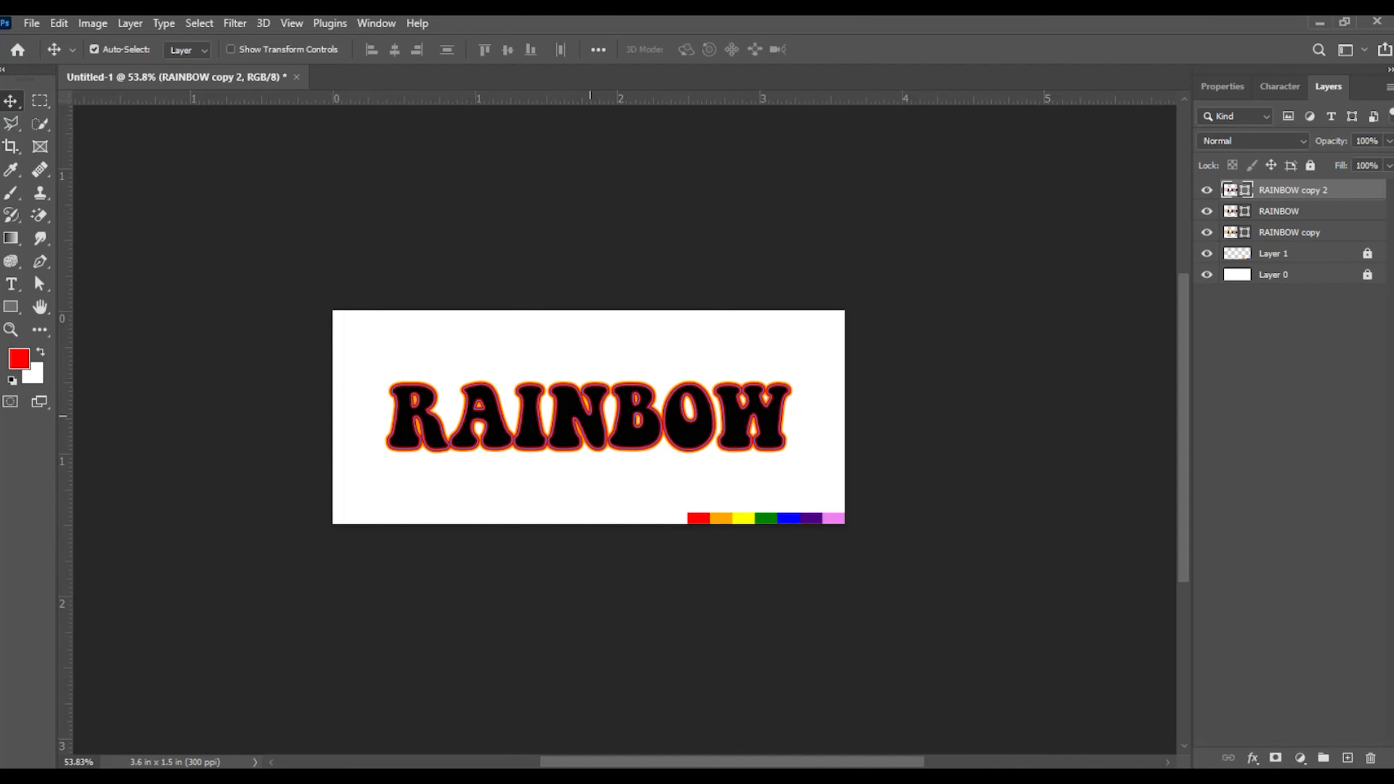
pyautogui.hotkey('ctrl', '[')
pyautogui.hotkey('ctrl', '[')
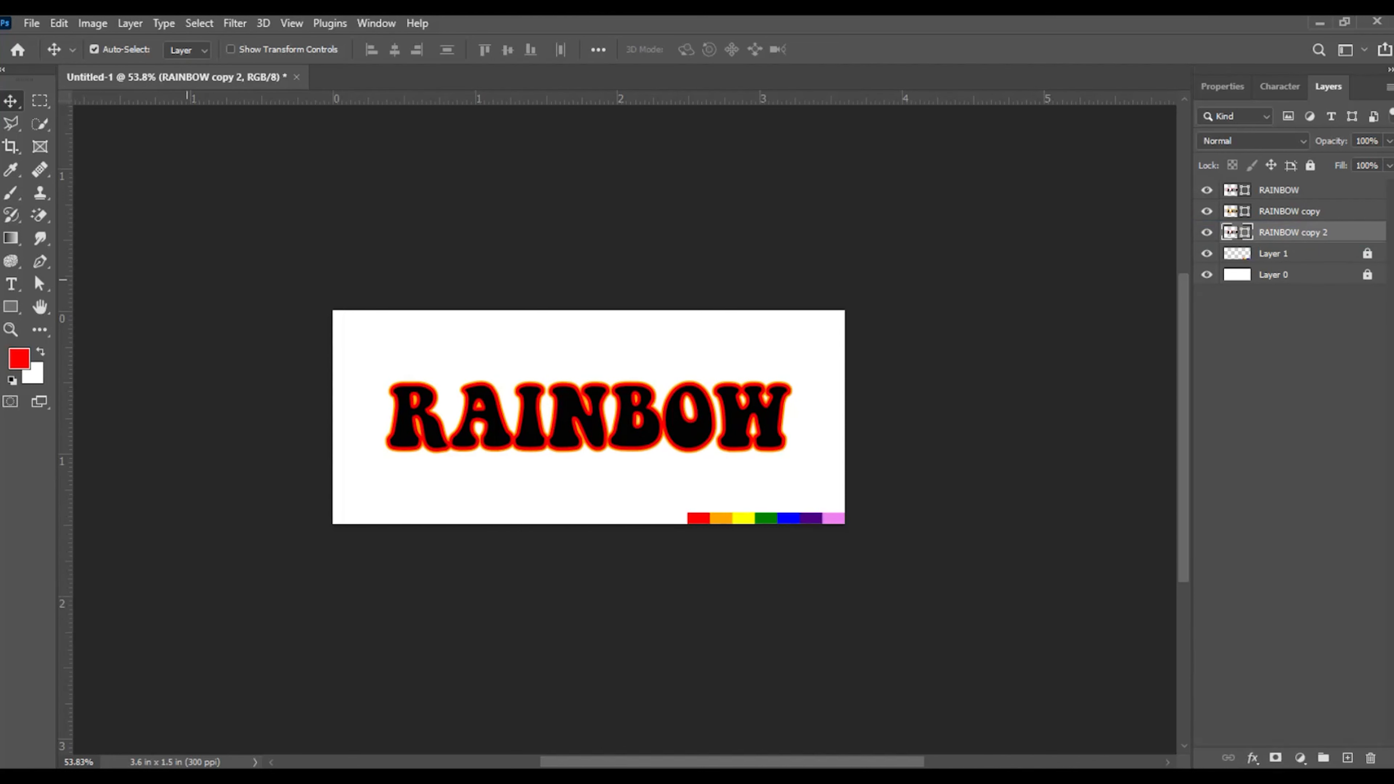
# Give the lowest RAINBOW copy a yellow stroke (#ffff00) with a width of 21 px.
pyautogui.press('a')
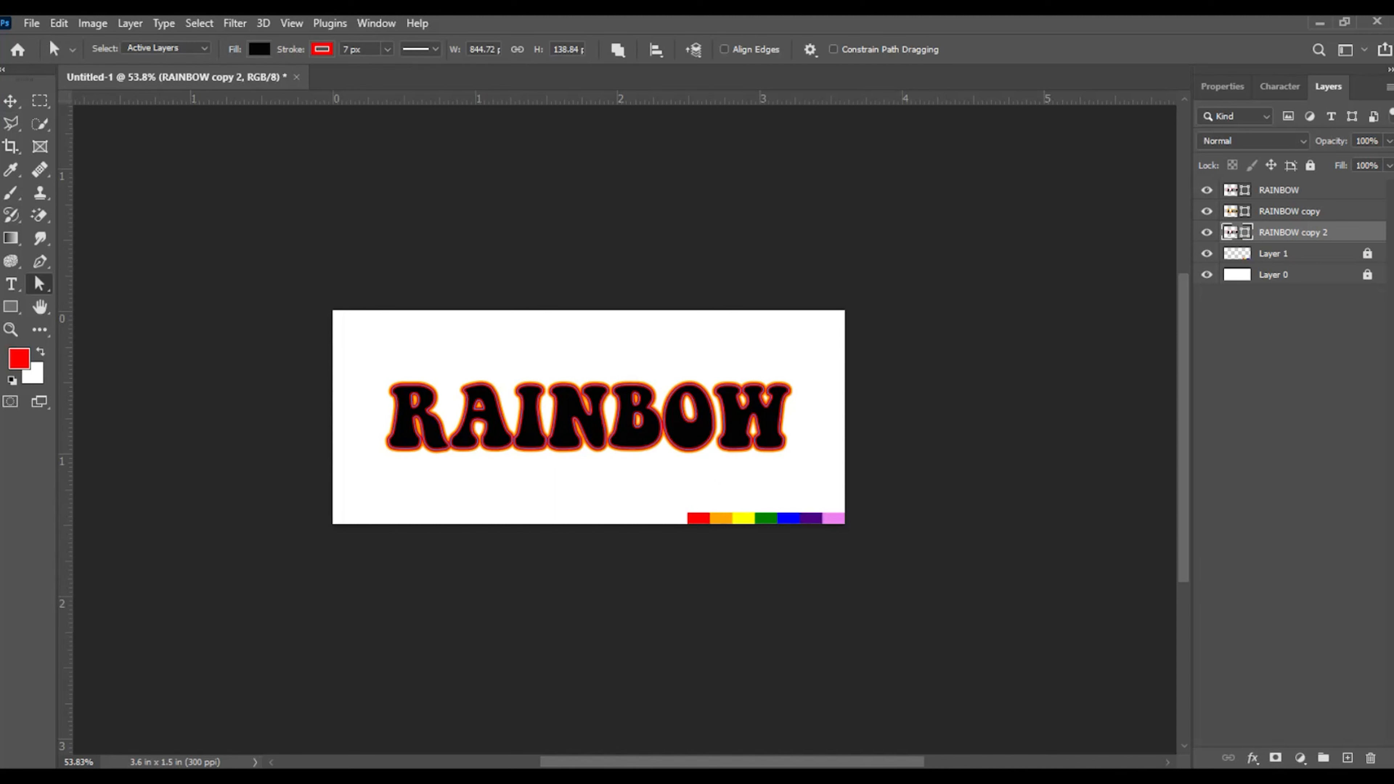
pyautogui.click(322, 49)
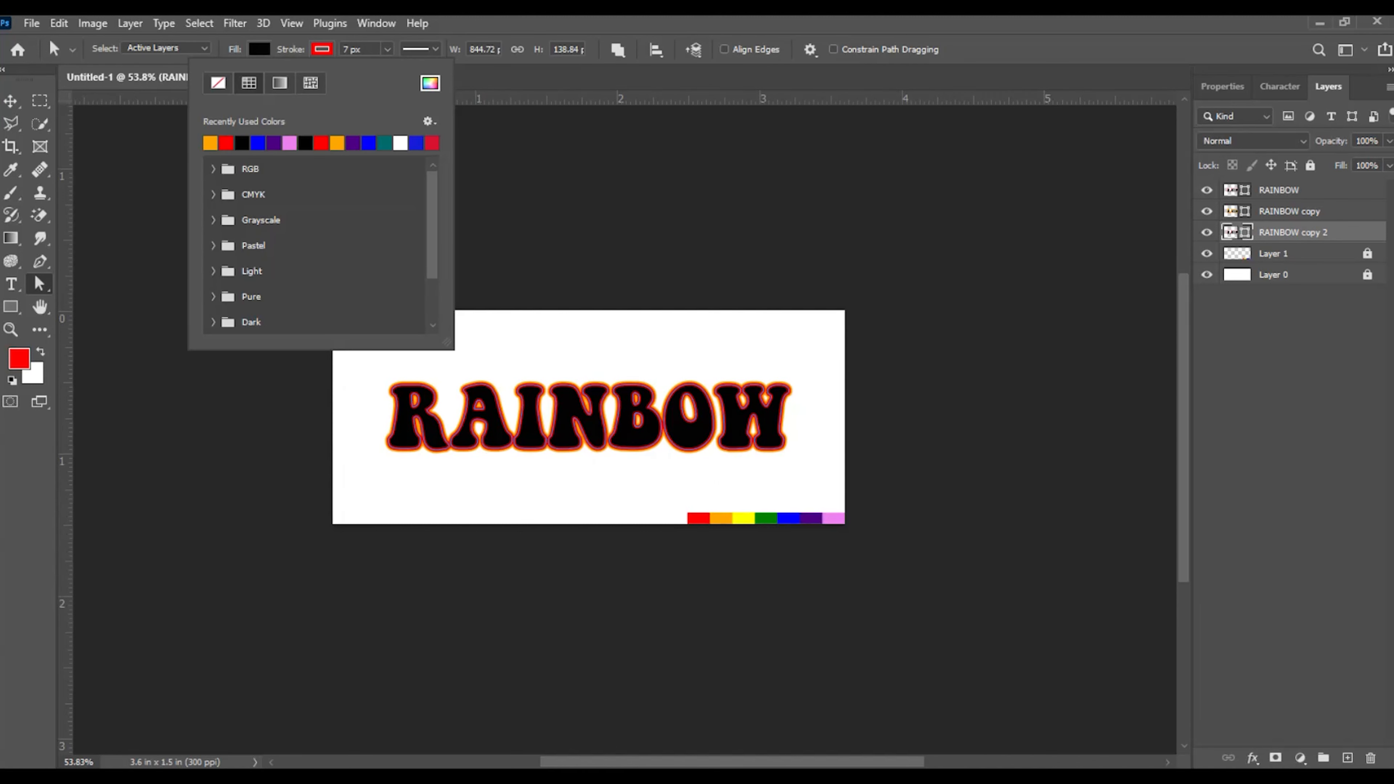
pyautogui.click(430, 82)
pyautogui.write('ffff00')
pyautogui.press('Return')
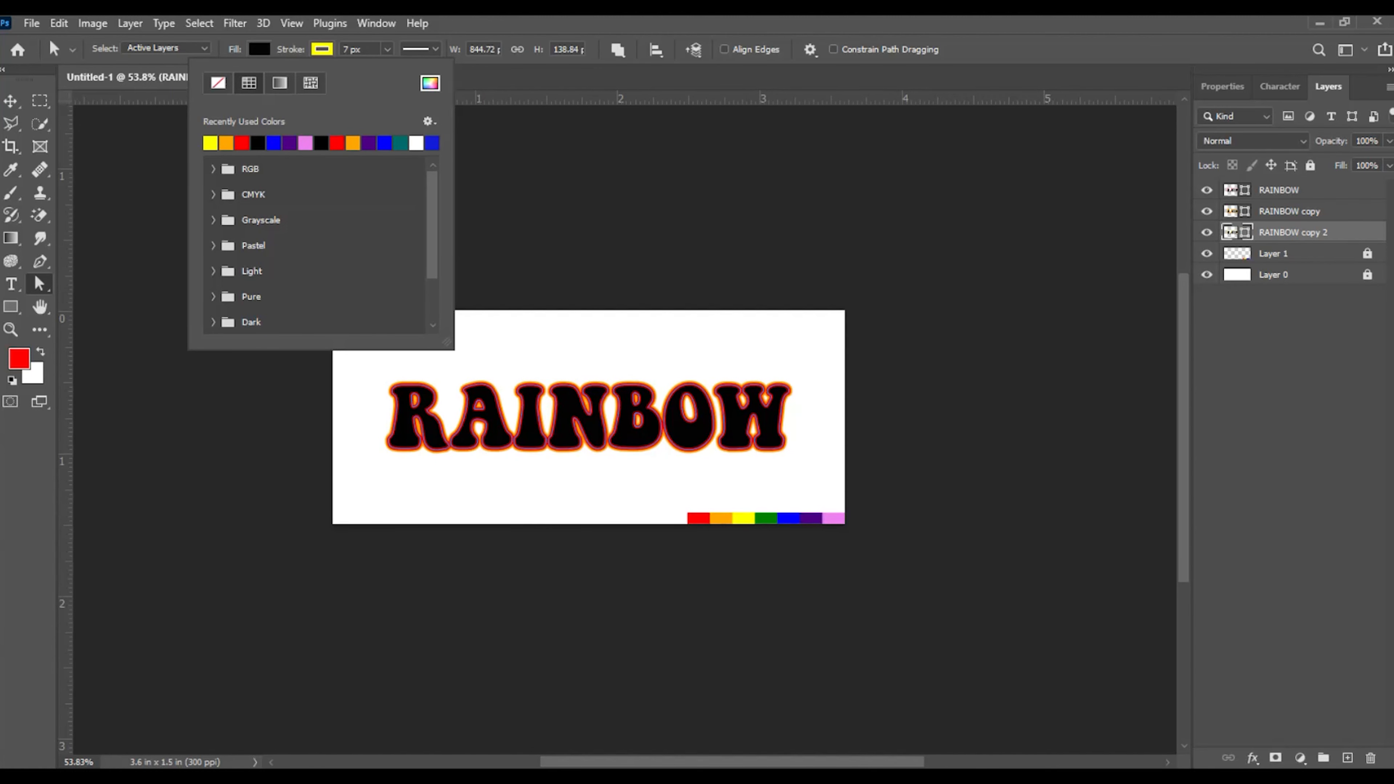
pyautogui.click(355, 49)
pyautogui.write('21')
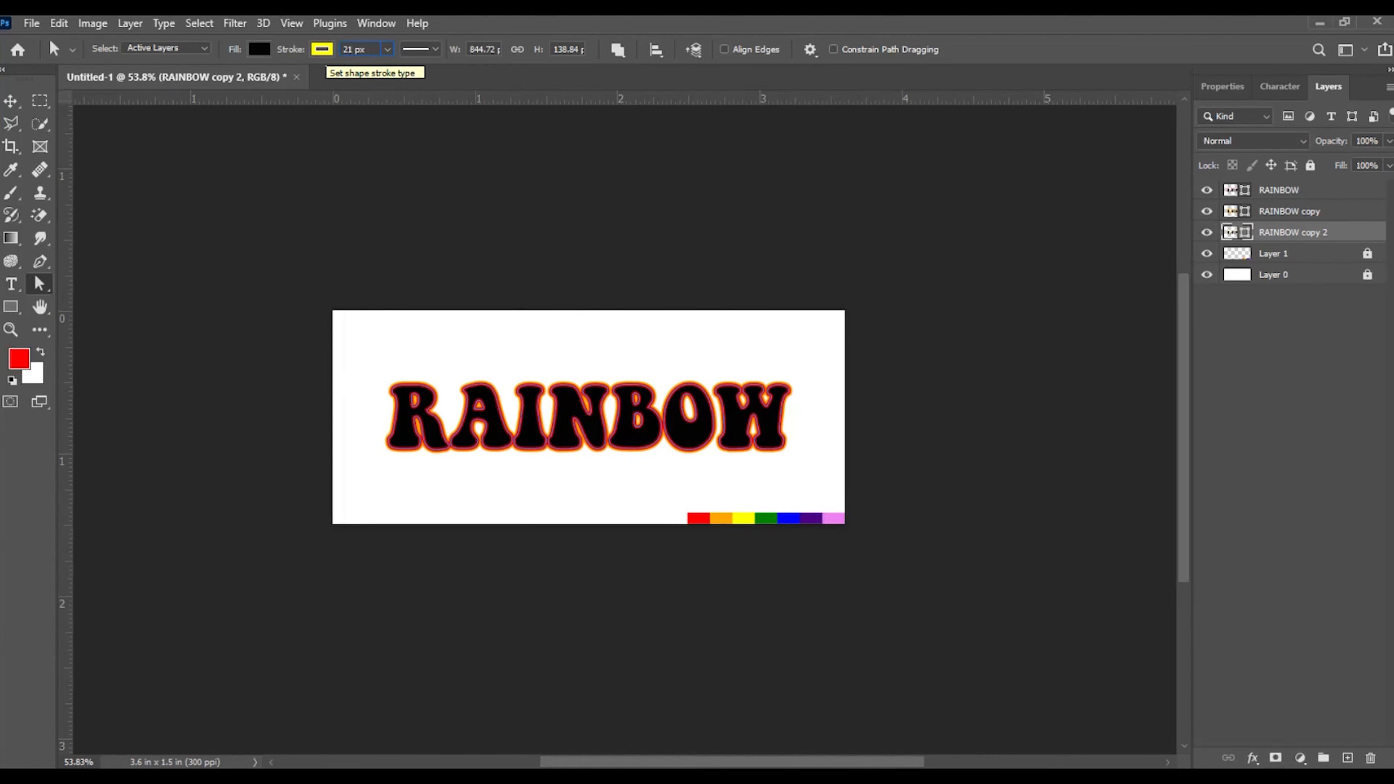
pyautogui.press('Return')
# Duplicate the yellow-stroked RAINBOW layer and move the duplicate directly below it.
pyautogui.click(11, 100)
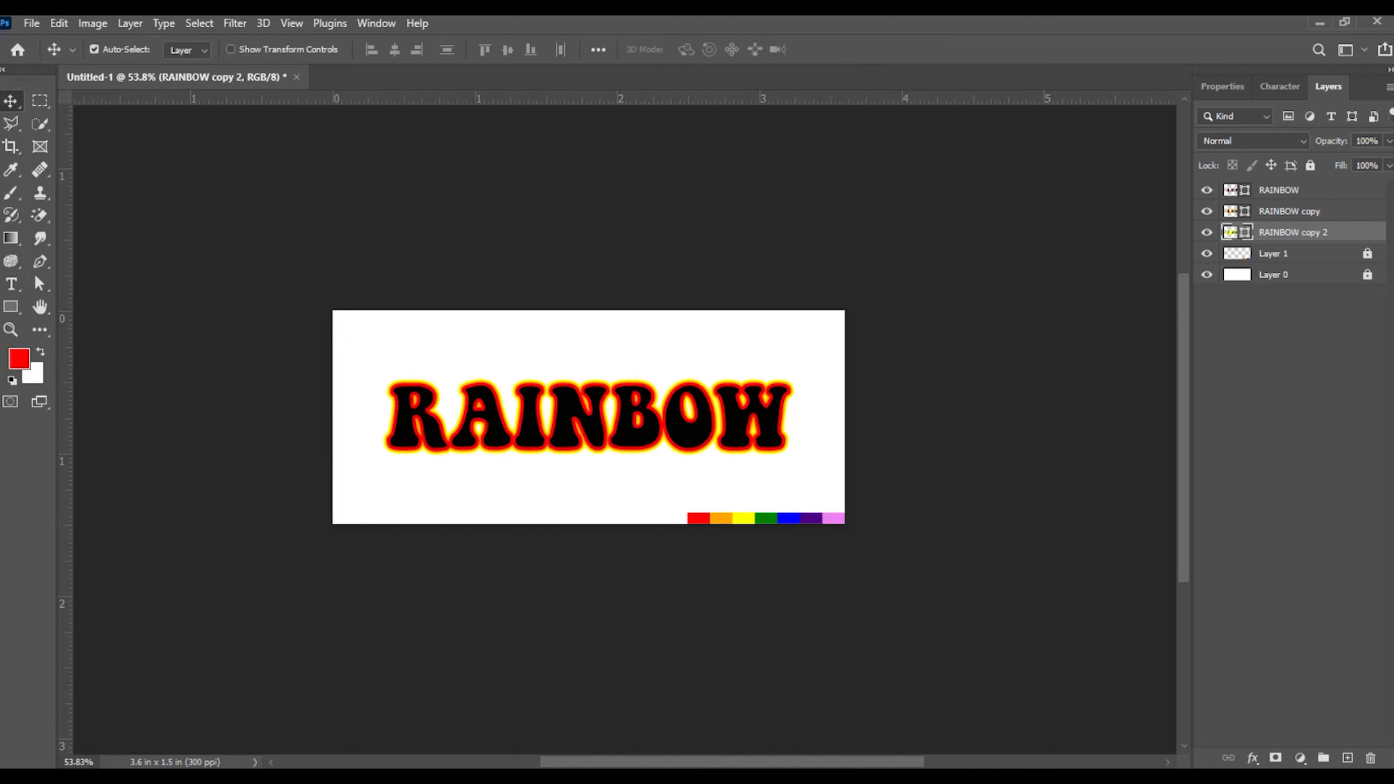
pyautogui.click(39, 284)
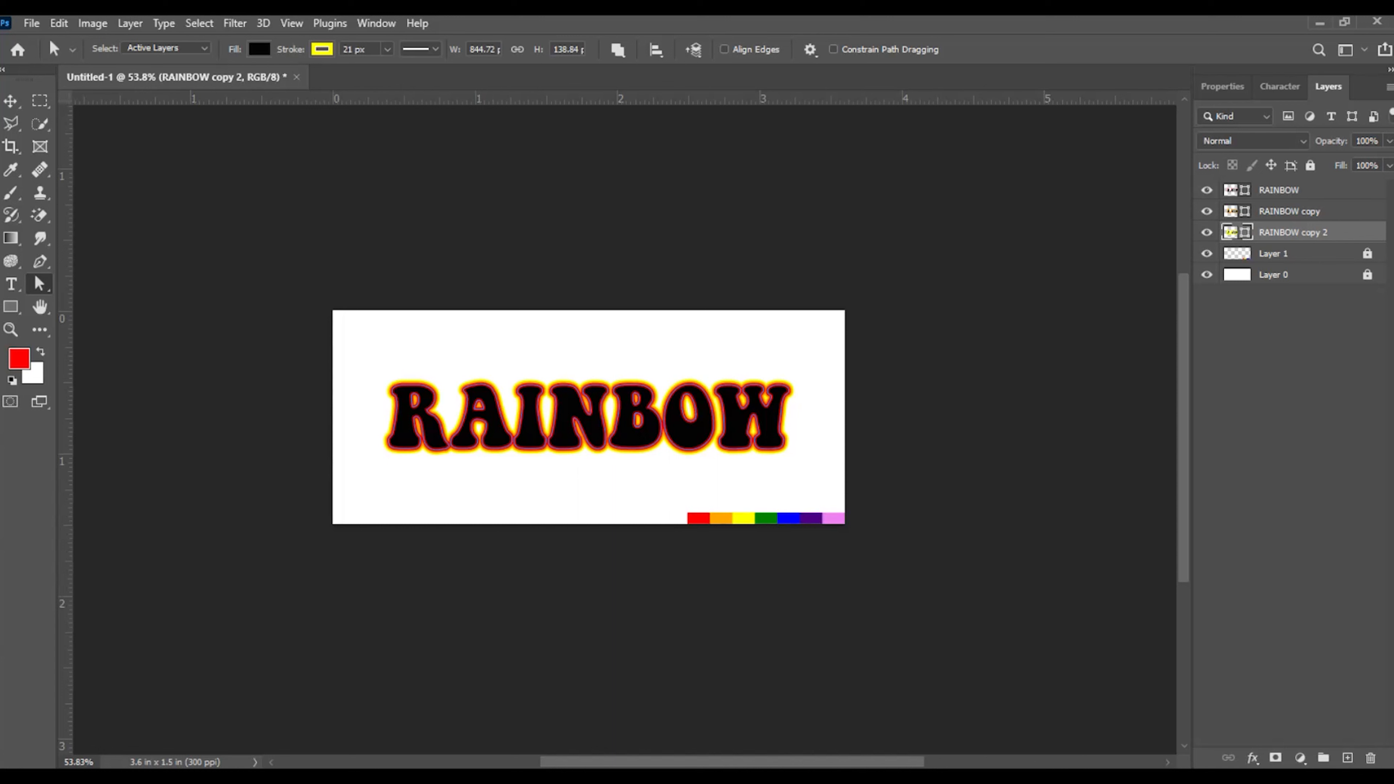
pyautogui.hotkey('ctrl', 'j')
pyautogui.moveTo(1294, 232); pyautogui.dragTo(1294, 264)
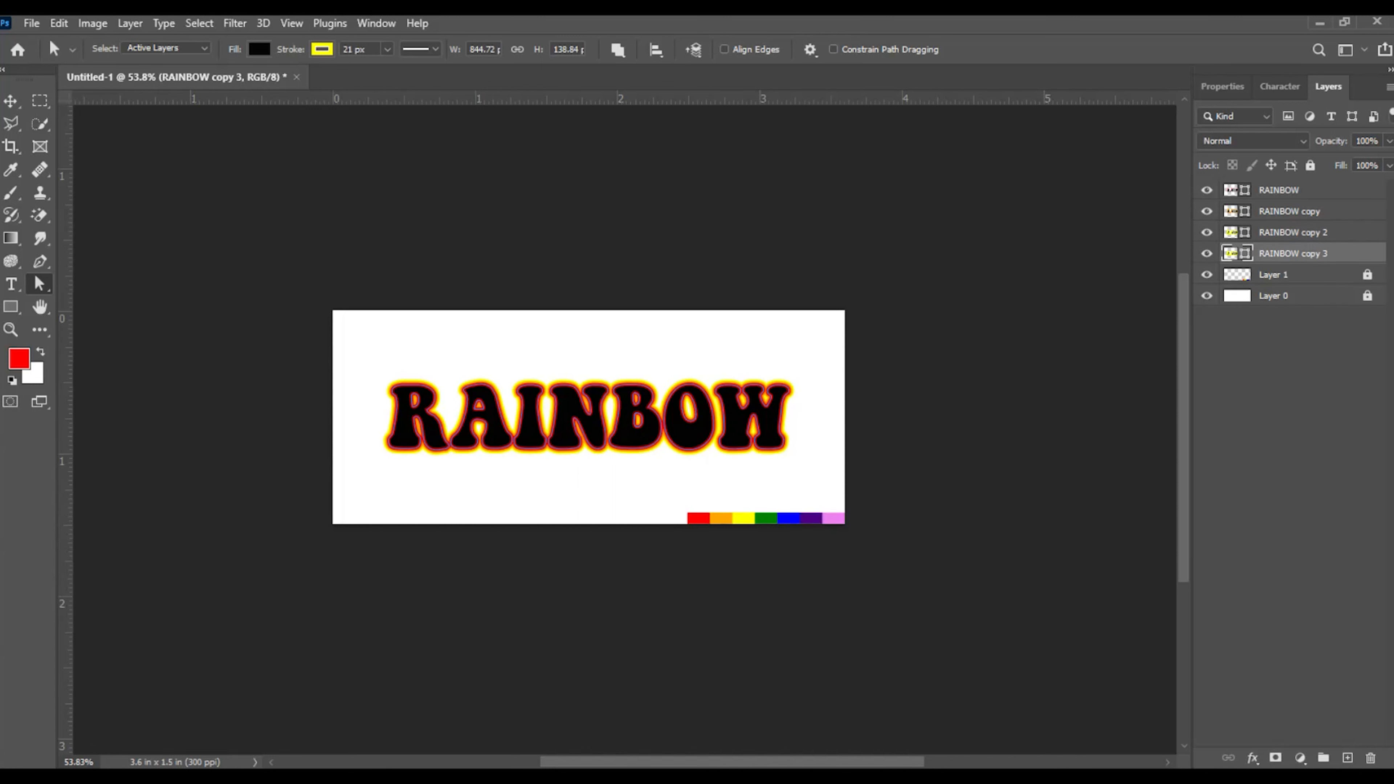
# Give the lowest RAINBOW copy a green stroke (#008000) with a width of 28 px.
pyautogui.click(322, 50)
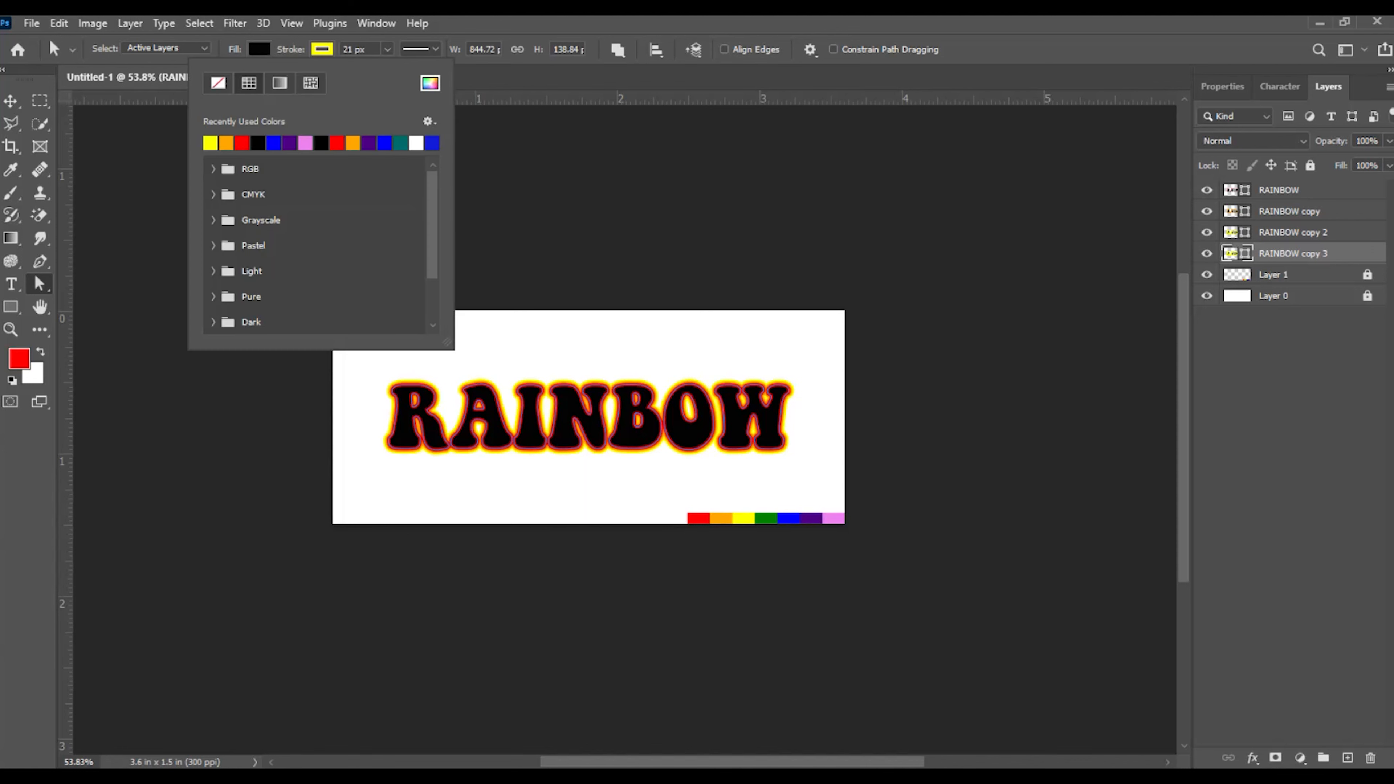
pyautogui.click(430, 83)
pyautogui.write('008000')
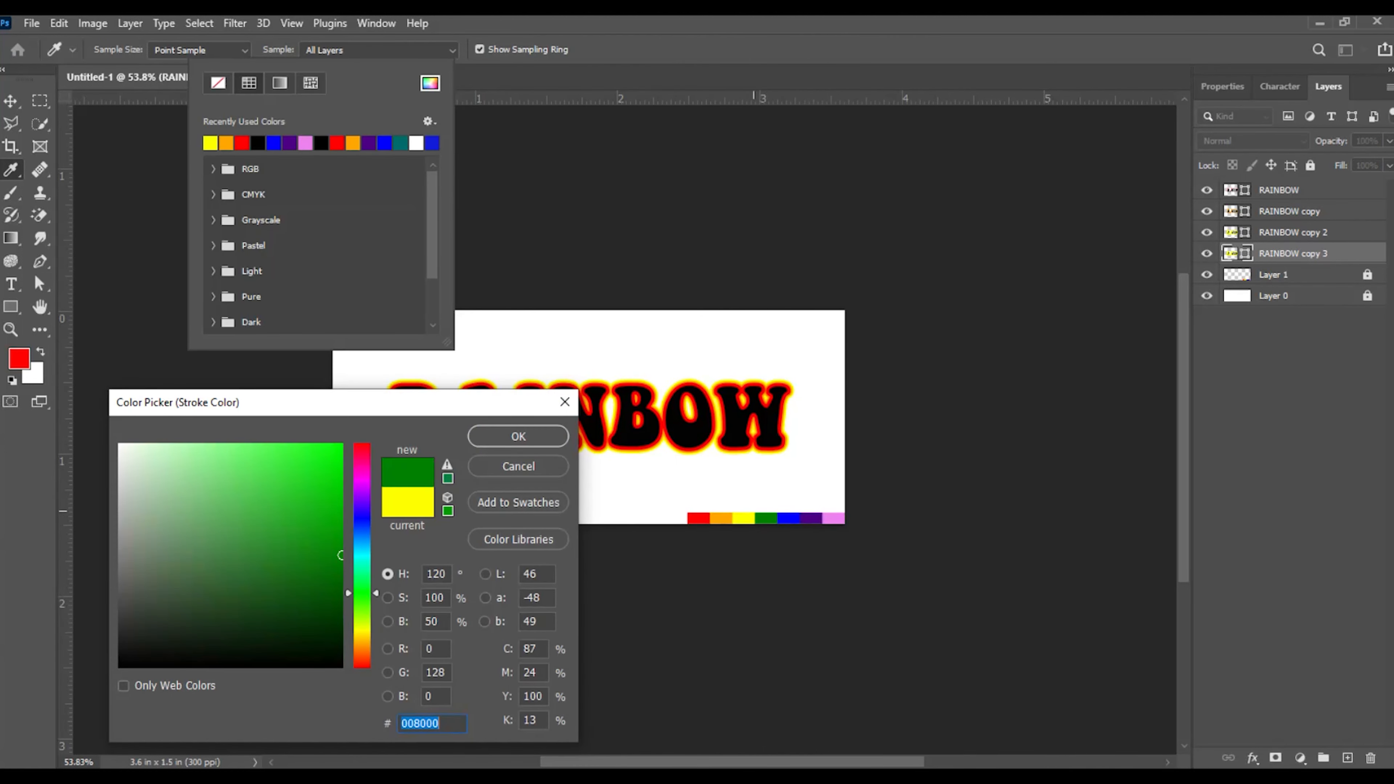
pyautogui.press('Return')
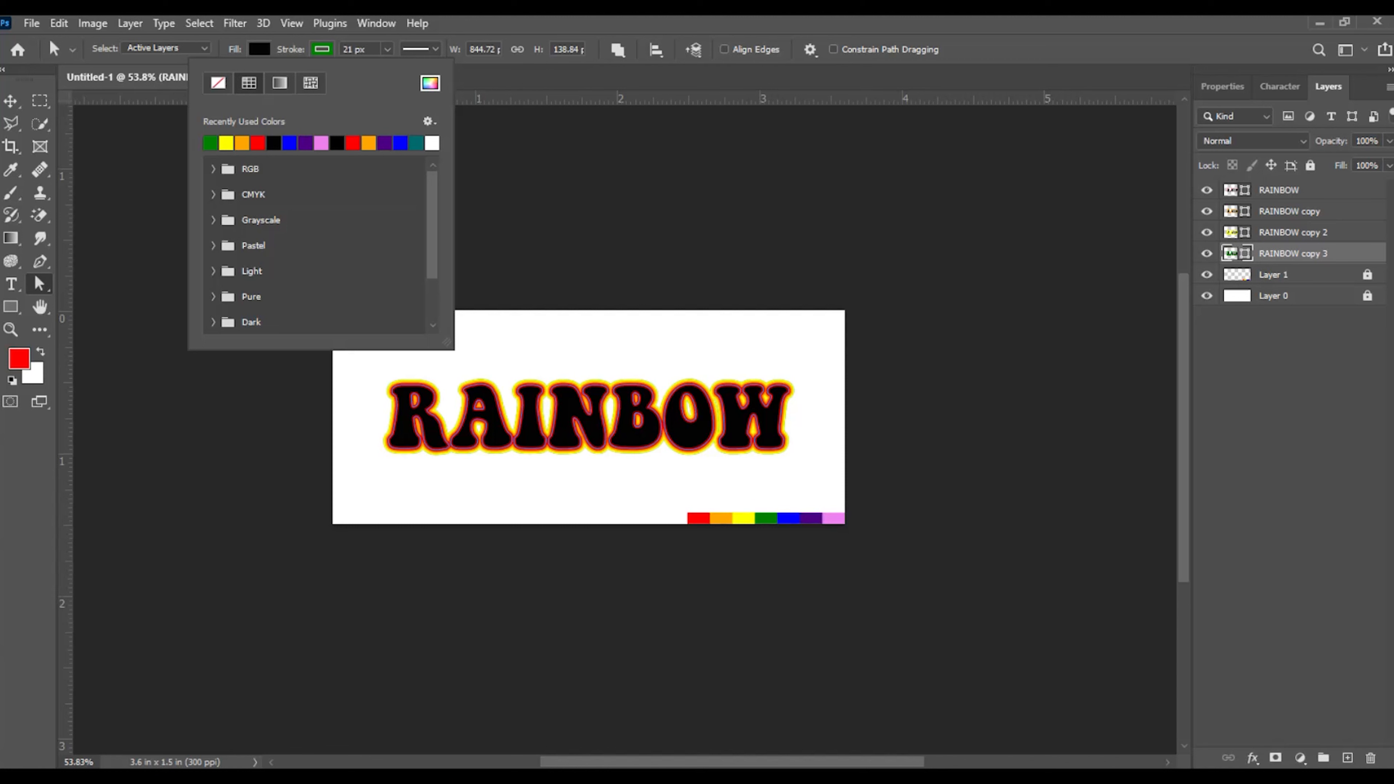
pyautogui.moveTo(353, 49); pyautogui.dragTo(341, 49)
pyautogui.write('28')
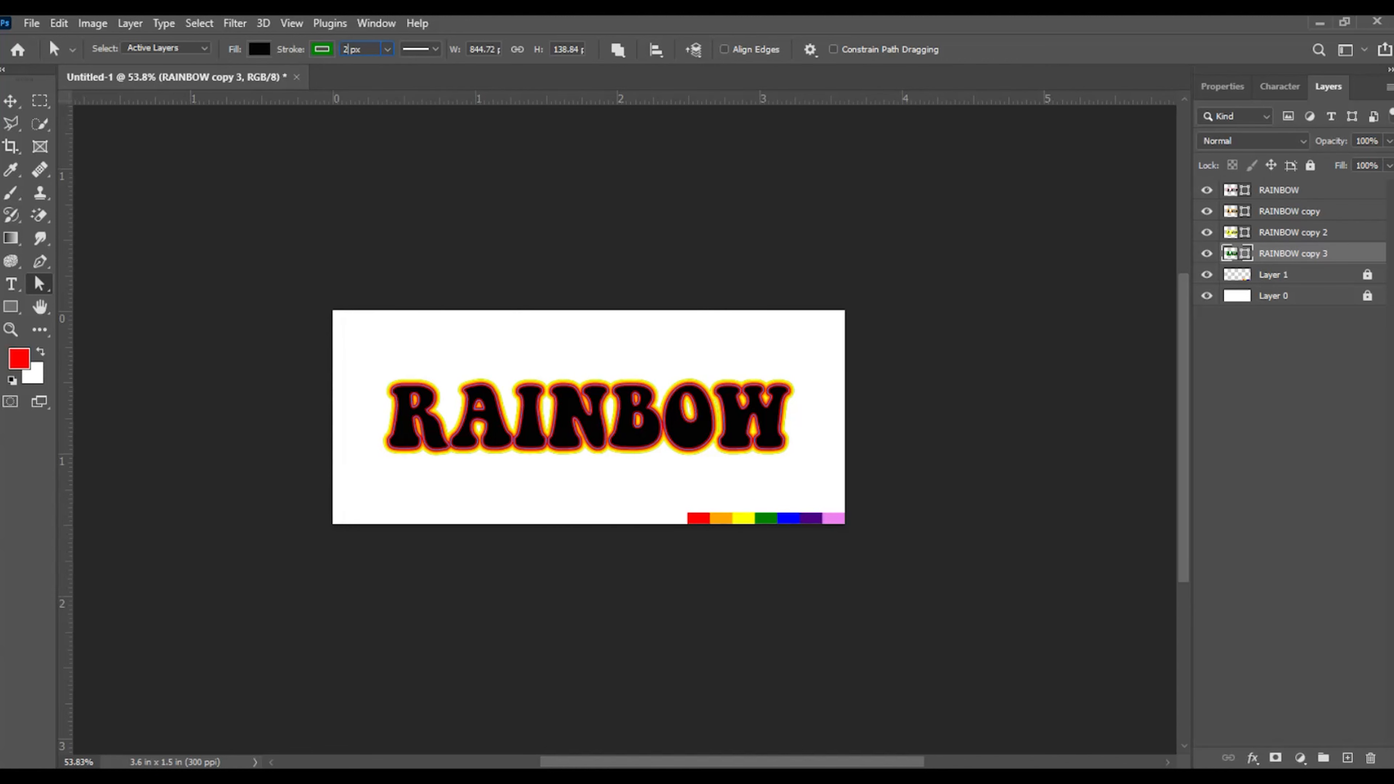
pyautogui.press('Return')
# Duplicate the green-stroked RAINBOW layer and move the duplicate directly below it.
pyautogui.press('v')
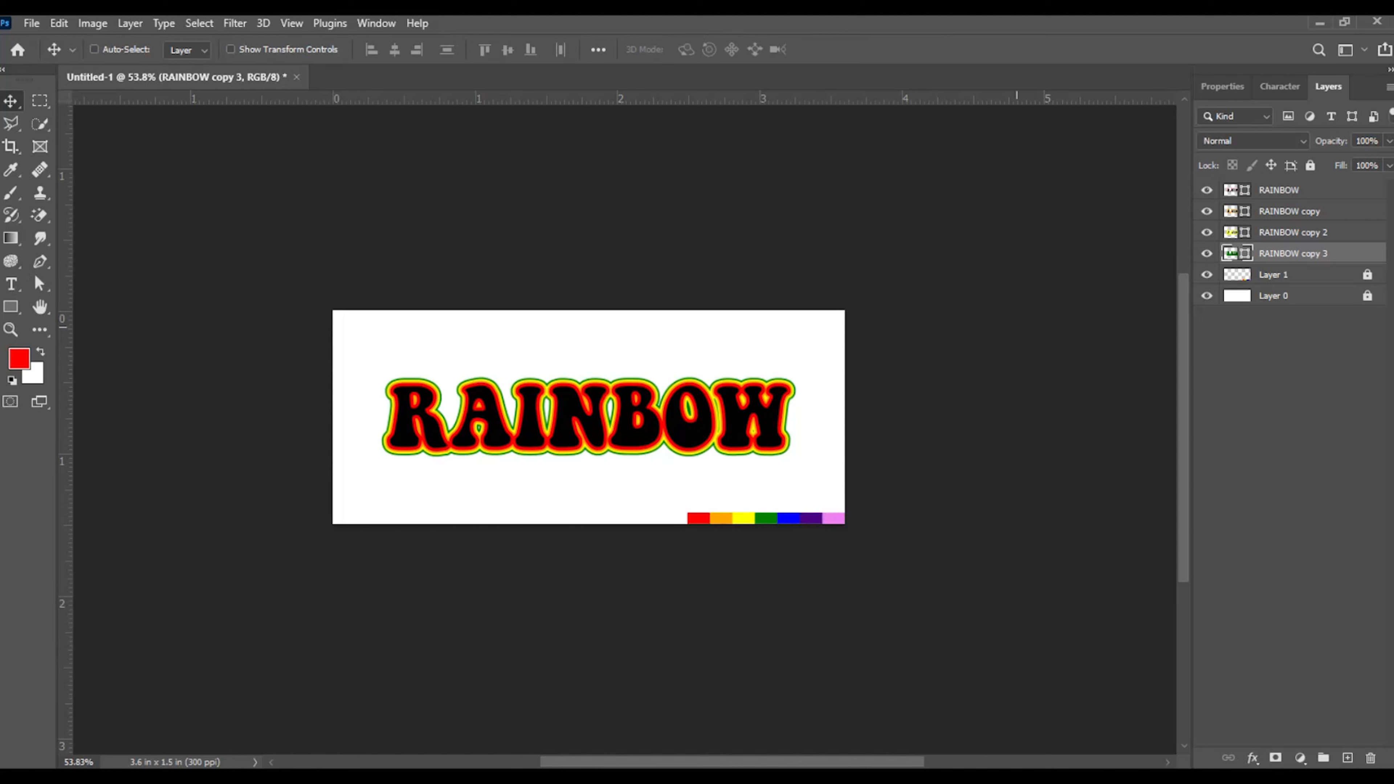
pyautogui.hotkey('ctrl', 'j')
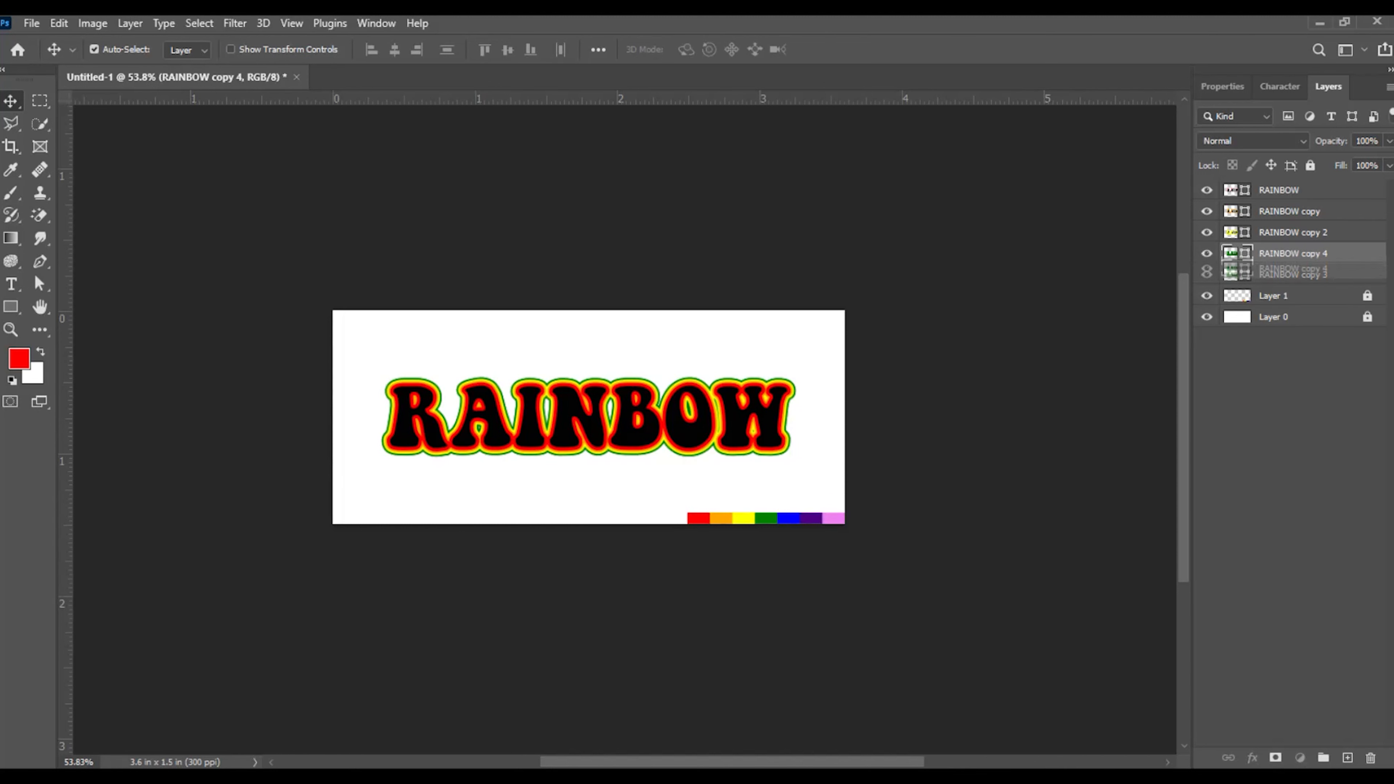
pyautogui.hotkey('ctrl', '[')
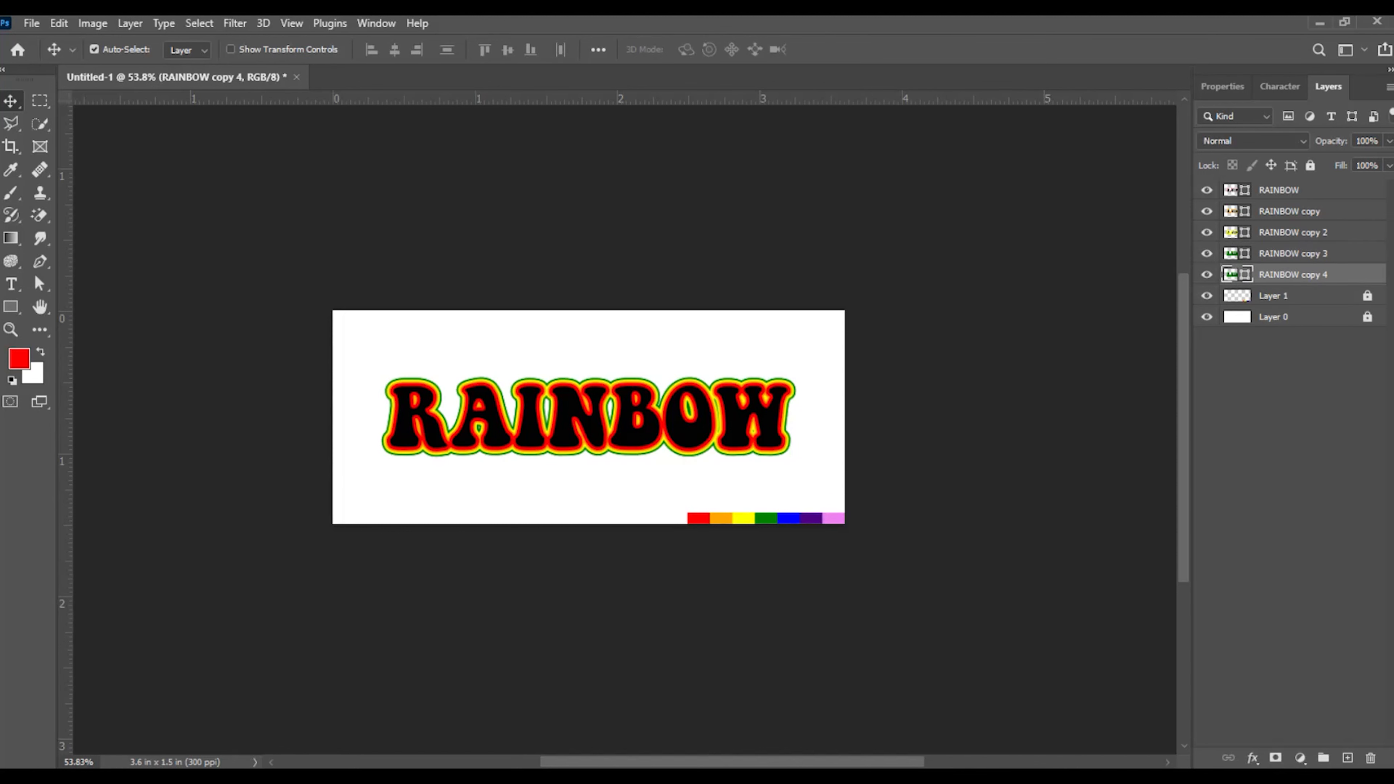
# Give the lowest RAINBOW copy a blue stroke (#0000ff), sampled from the artwork's colour strip, with a width of 35 px.
pyautogui.press('a')
pyautogui.click(322, 49)
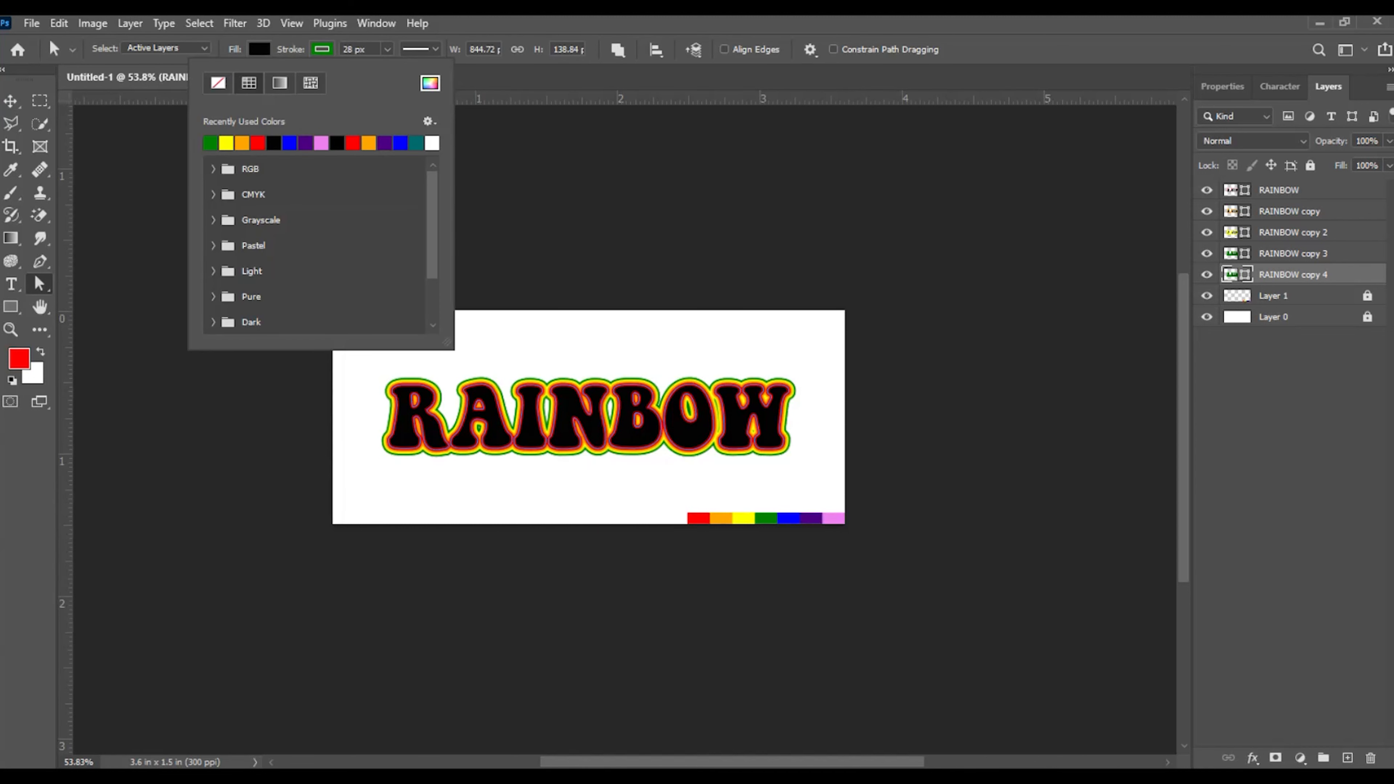
pyautogui.click(429, 82)
pyautogui.click(788, 519)
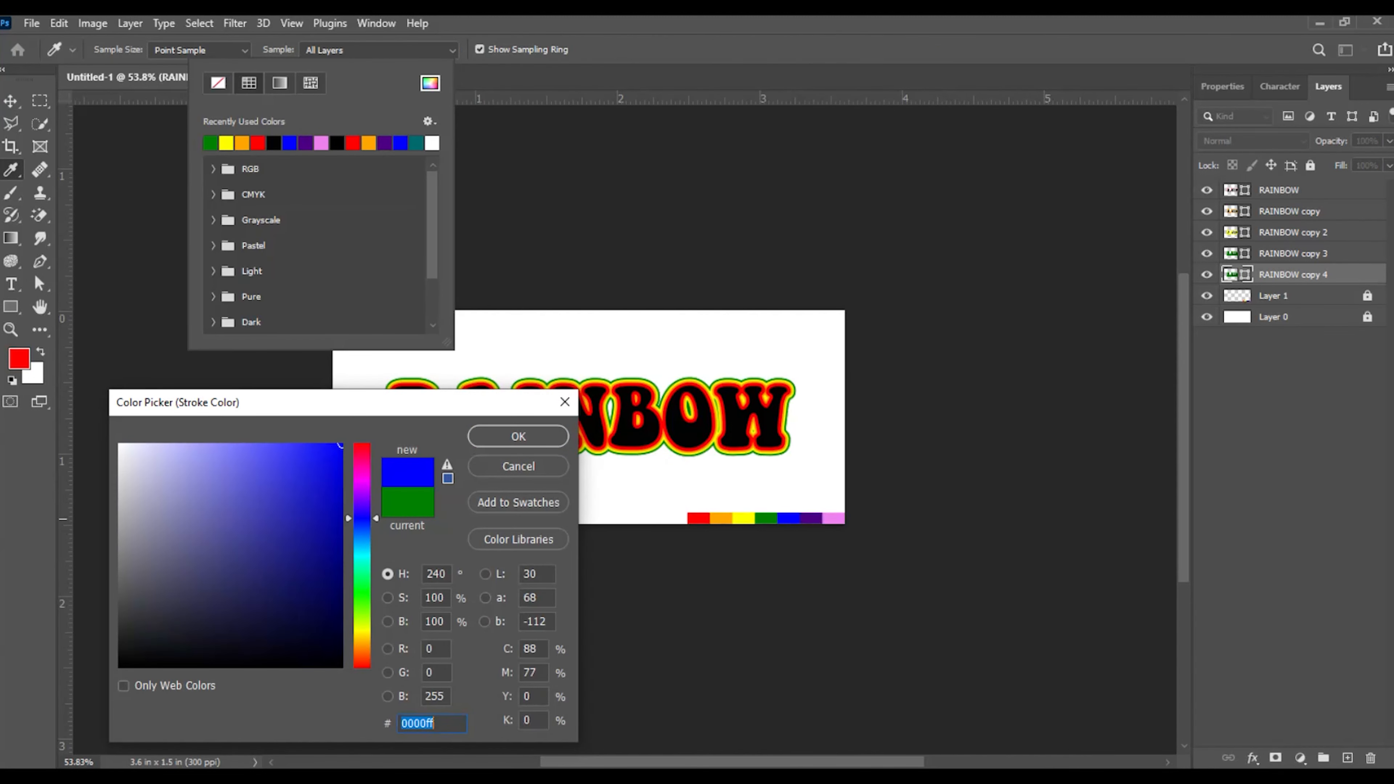
pyautogui.click(518, 436)
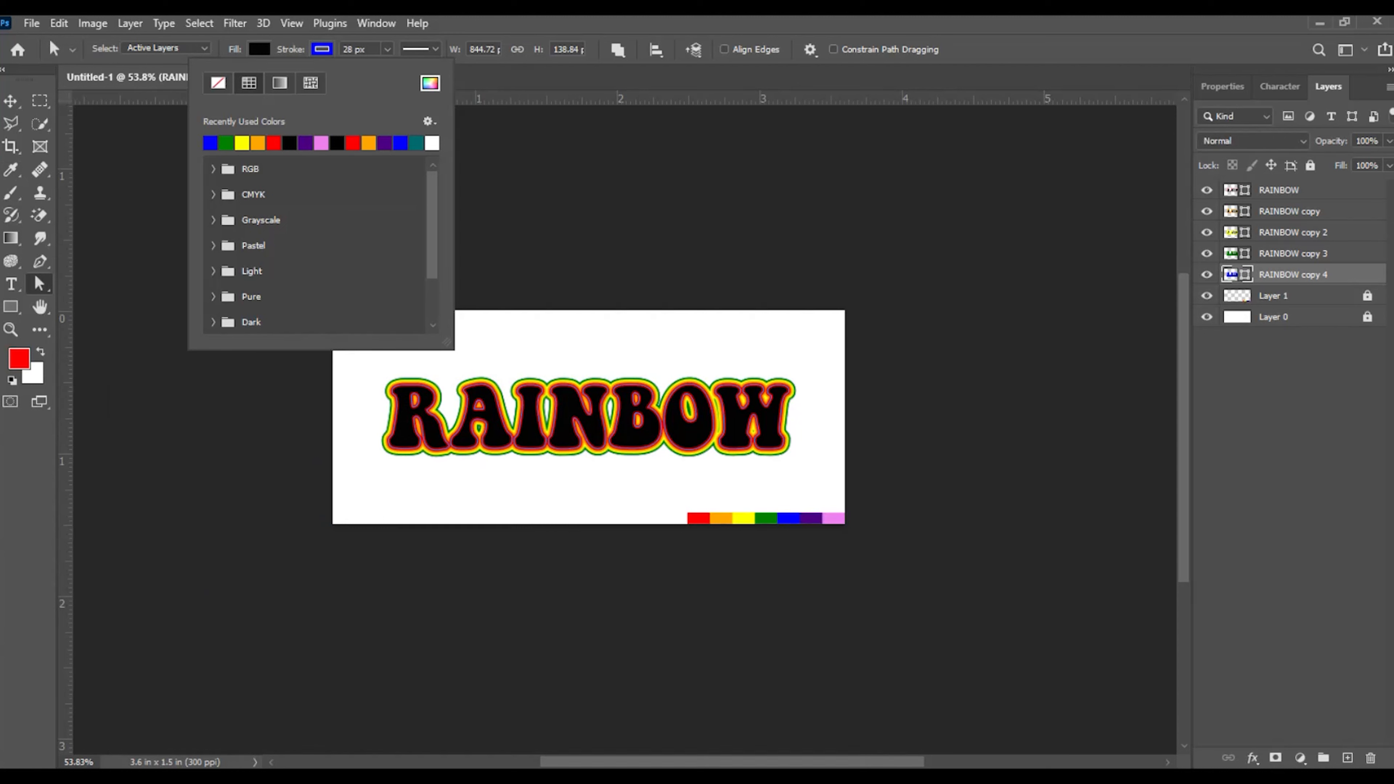
pyautogui.moveTo(355, 50); pyautogui.dragTo(342, 50)
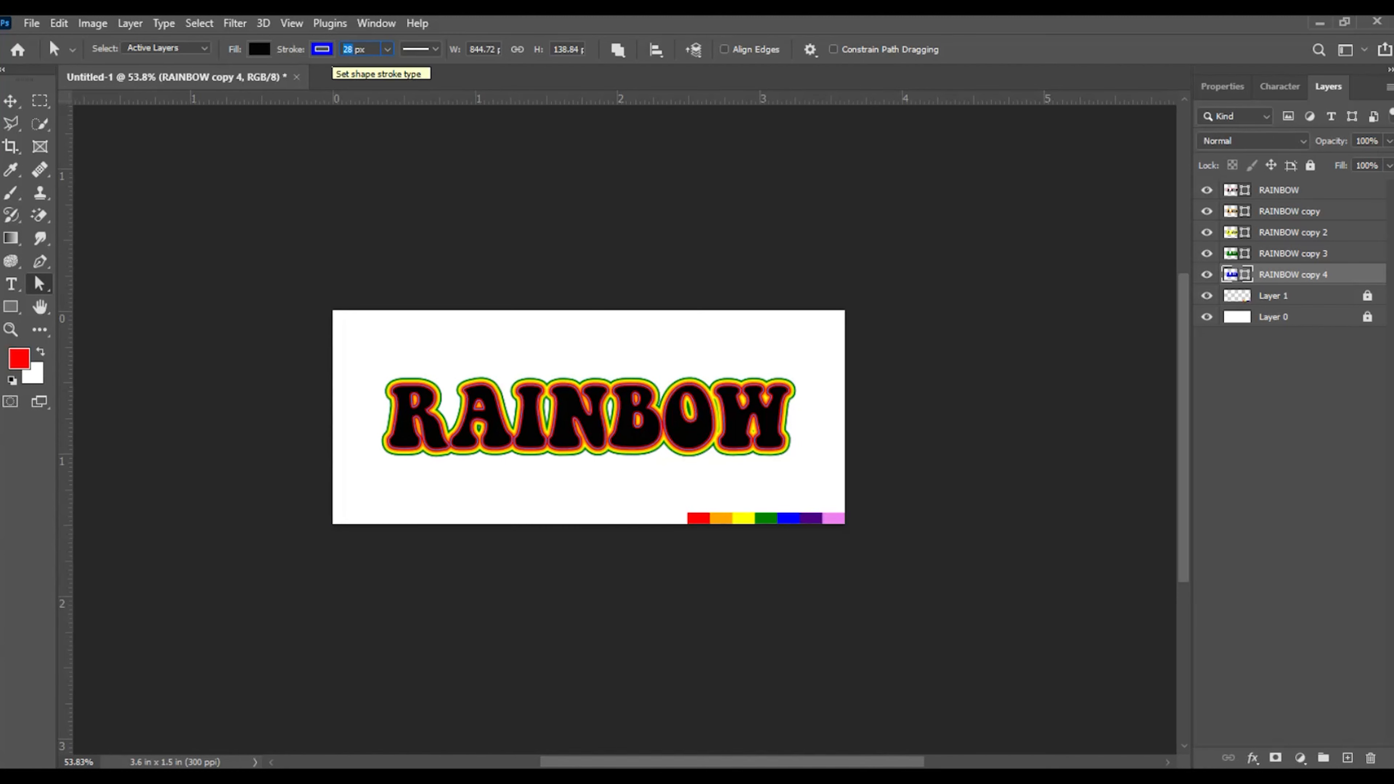
pyautogui.write('35')
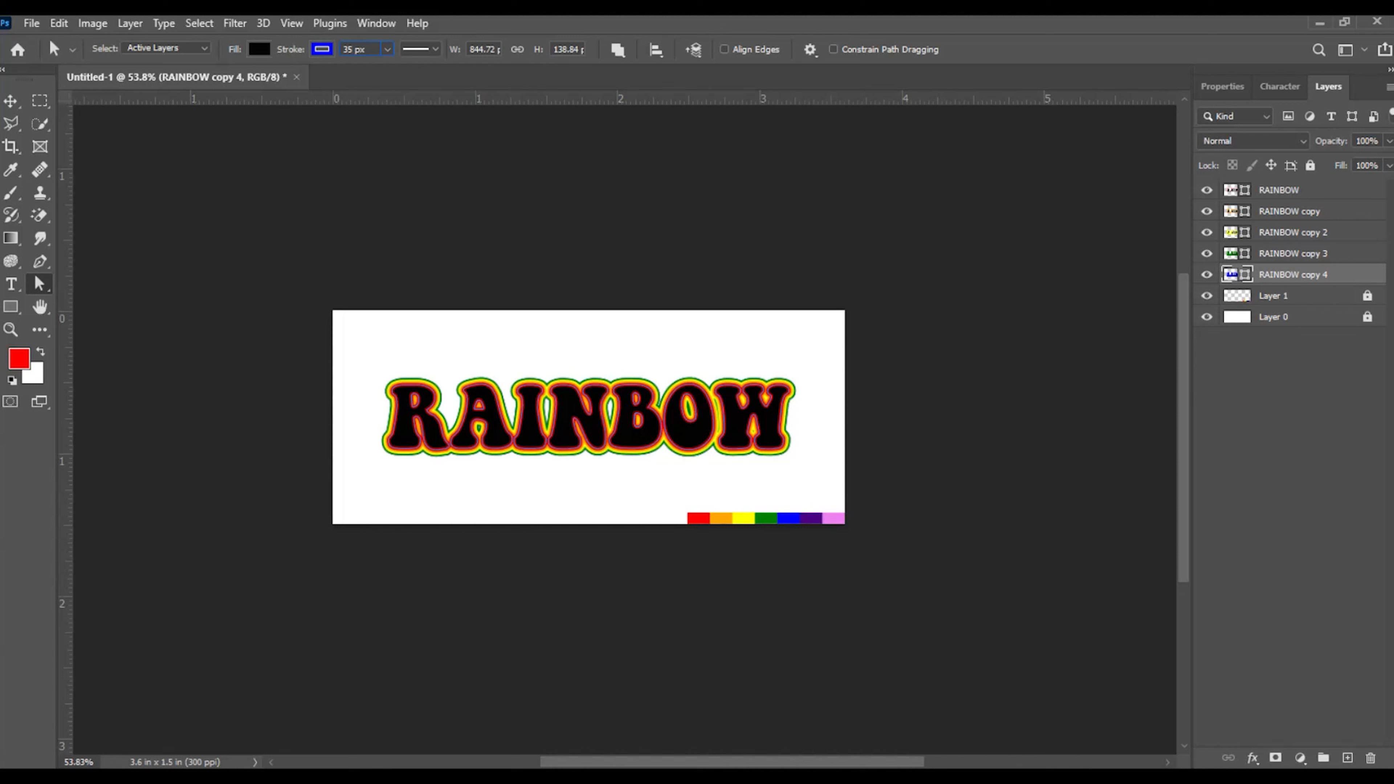
pyautogui.press('Return')
# Duplicate the blue-stroked RAINBOW layer and move the duplicate directly below it.
pyautogui.press('v')
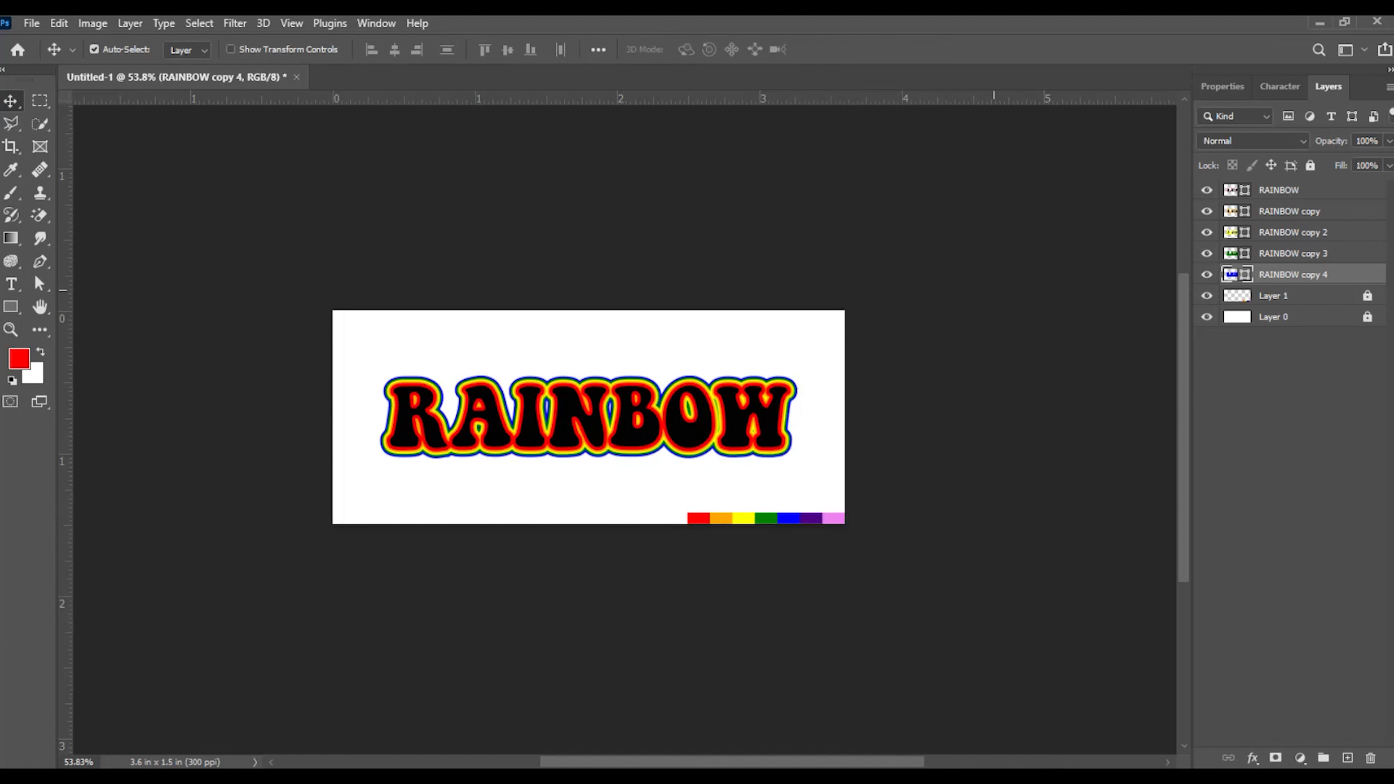
pyautogui.hotkey('ctrl', 'j')
pyautogui.hotkey('ctrl', '[')
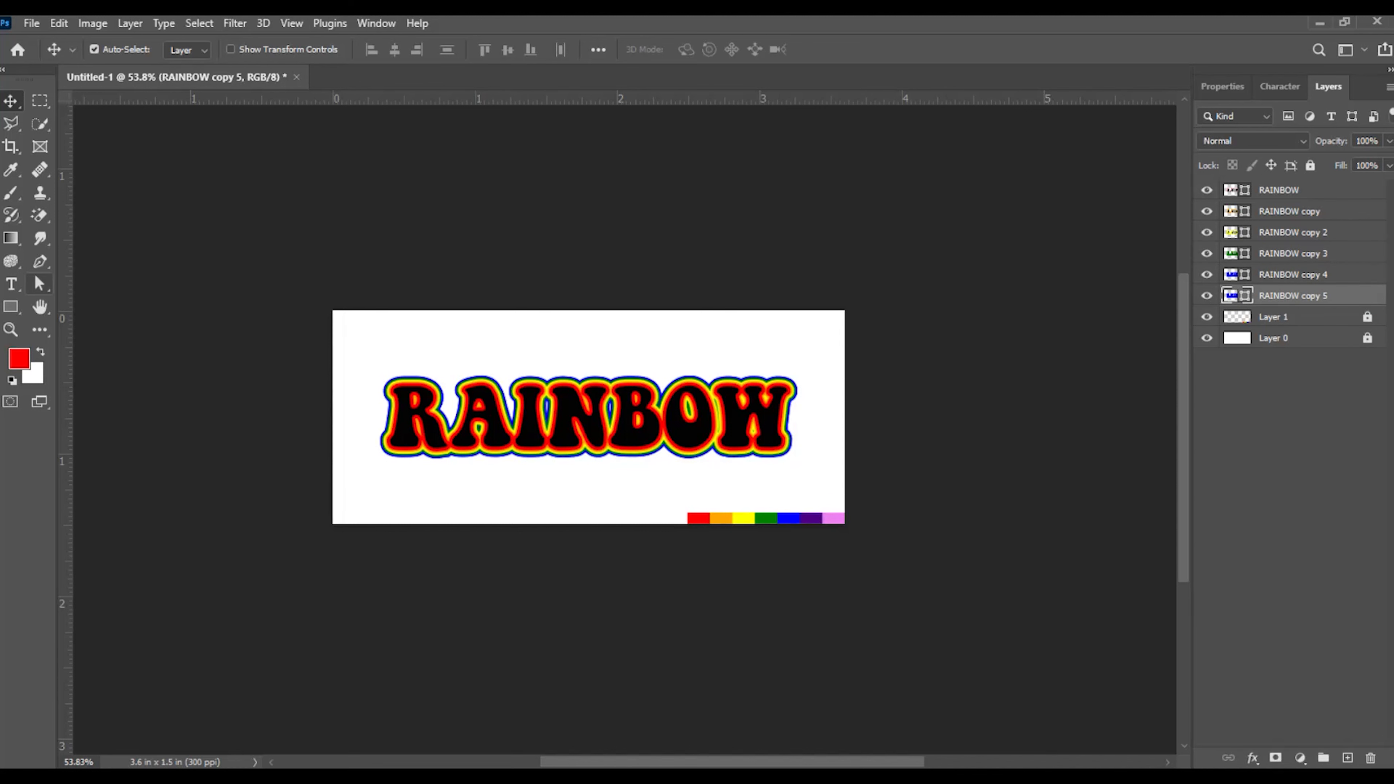
# Give the lowest RAINBOW copy an indigo stroke (#4b0082), sampled from the artwork's colour strip, with a width of 42 px.
pyautogui.click(40, 284)
pyautogui.click(322, 50)
pyautogui.click(430, 83)
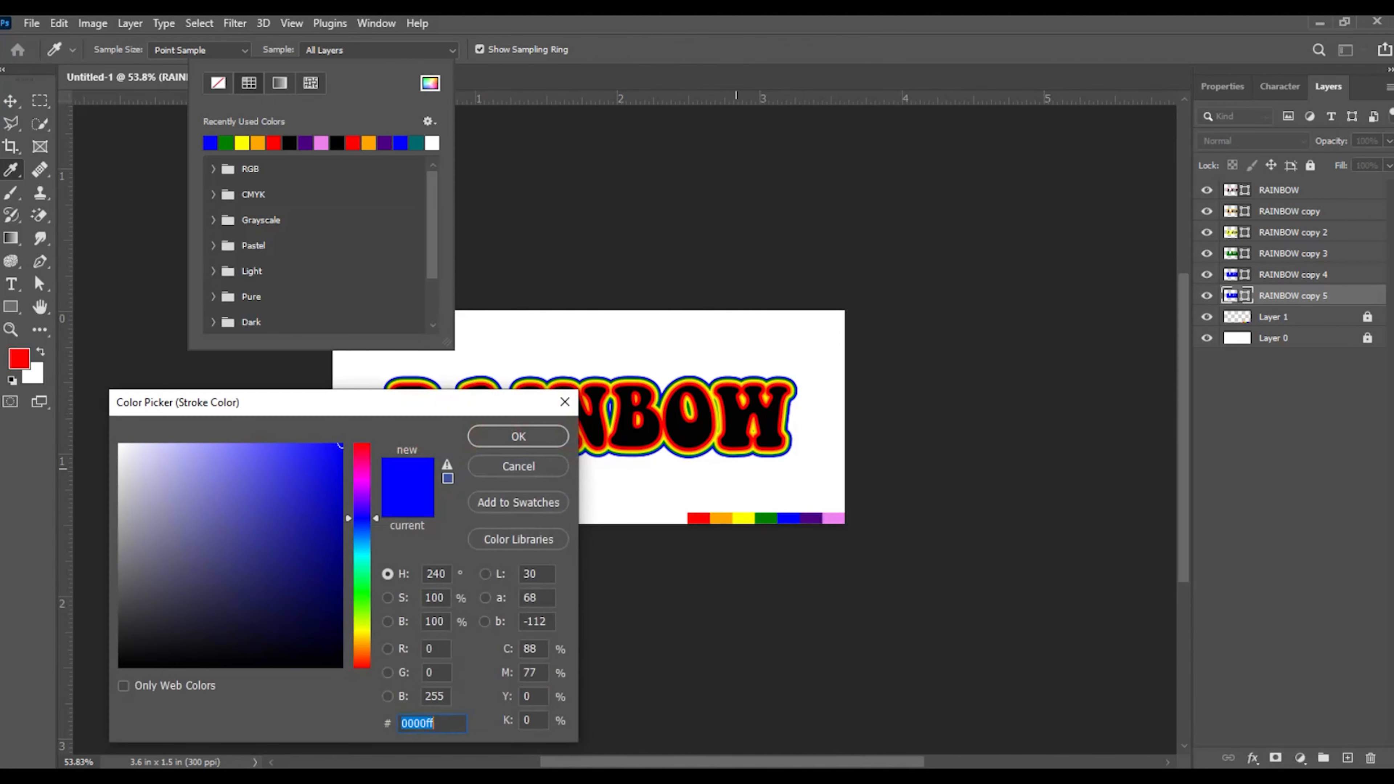
pyautogui.click(811, 521)
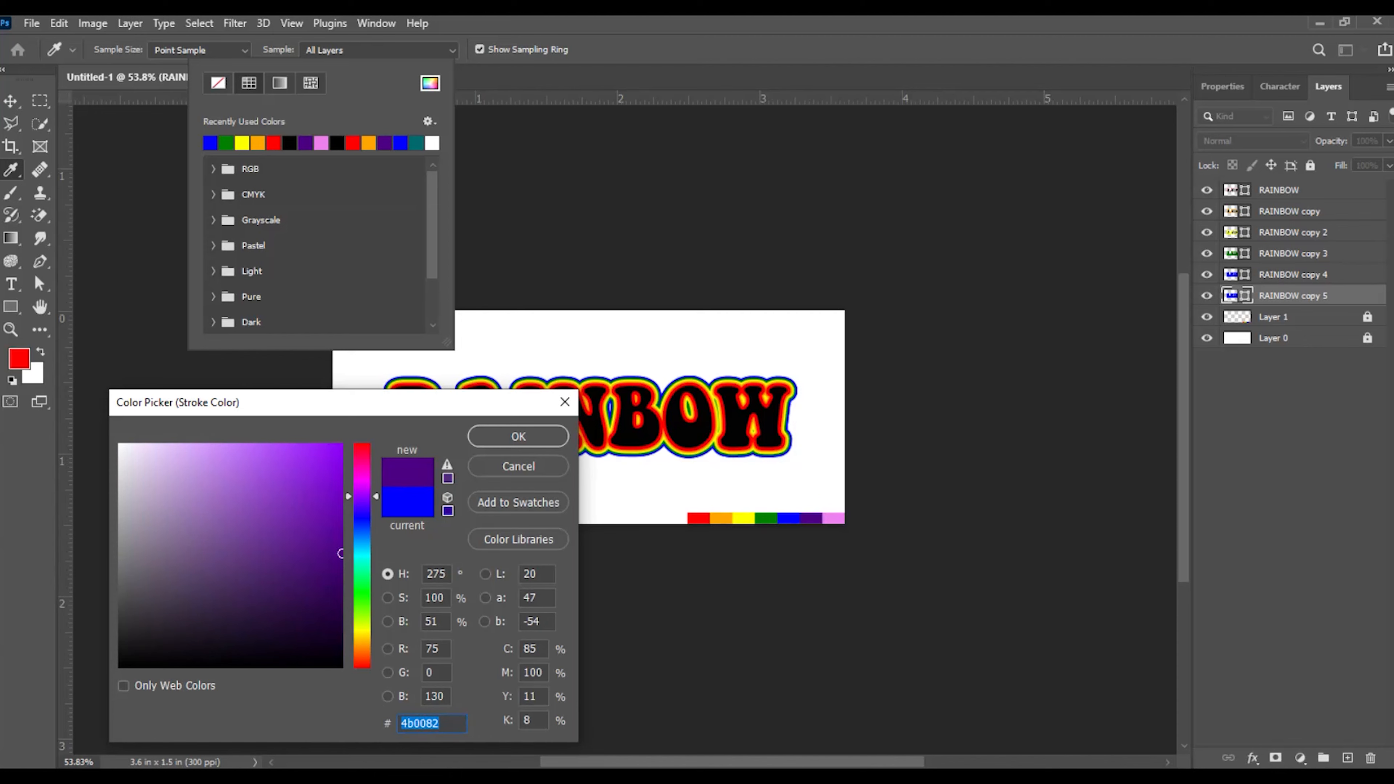
pyautogui.click(519, 437)
pyautogui.click(388, 49)
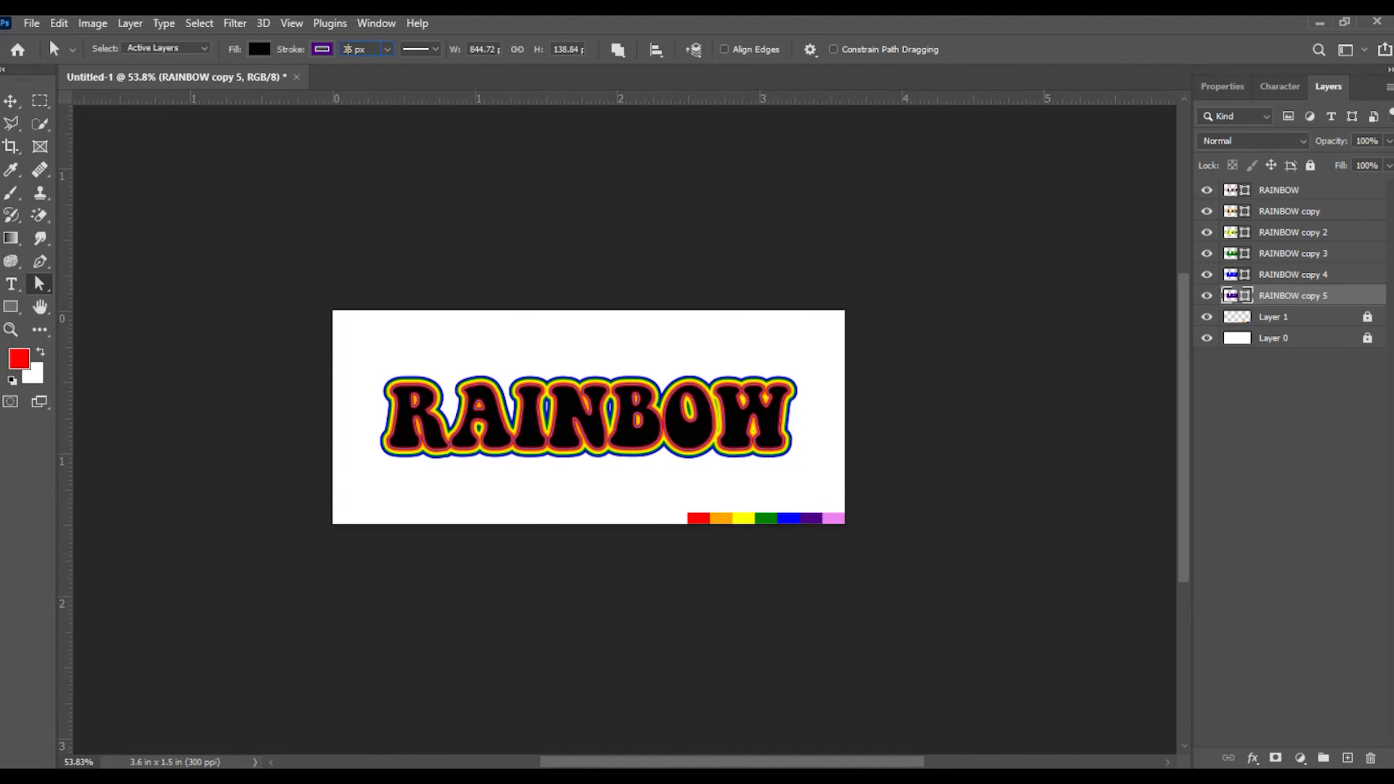
pyautogui.moveTo(355, 49); pyautogui.dragTo(343, 49)
pyautogui.write('42')
pyautogui.press('Return')
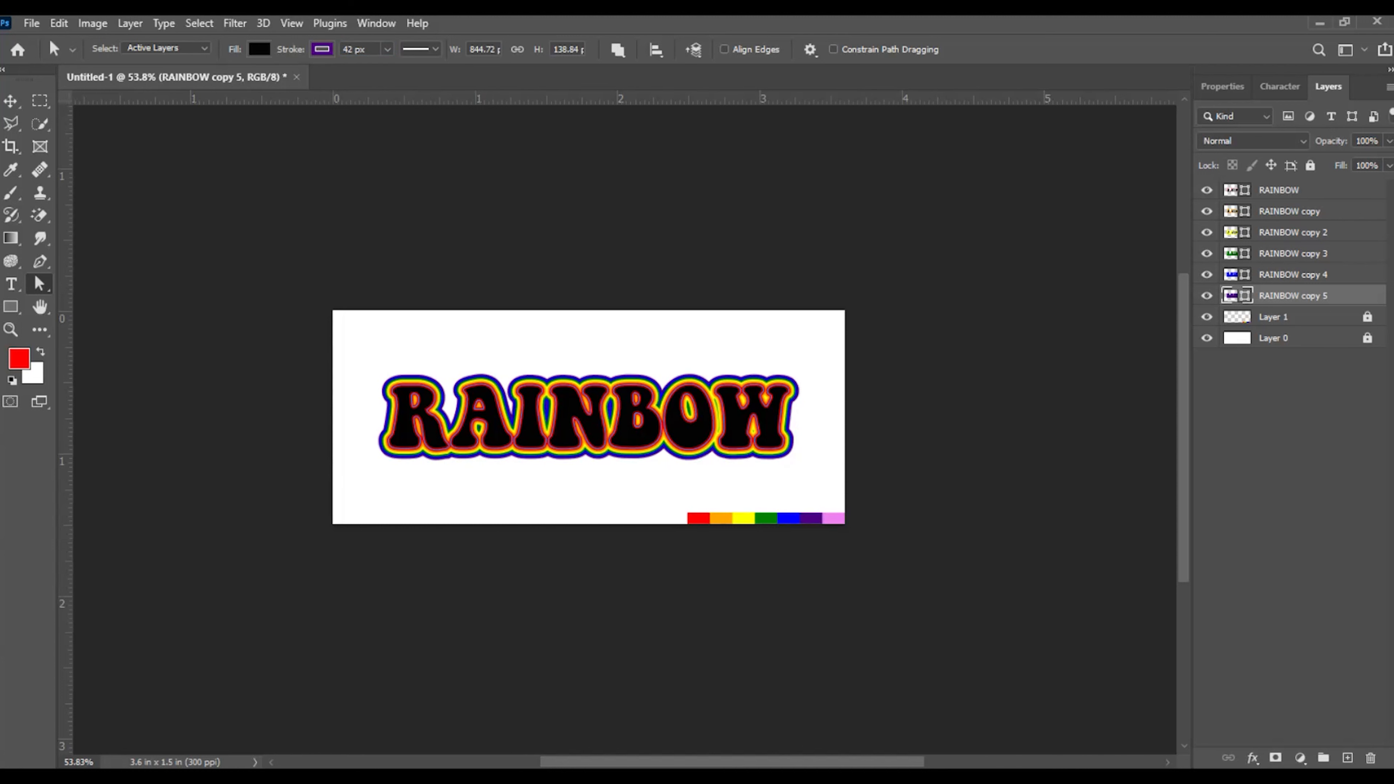
# Duplicate the indigo-stroked RAINBOW layer twice, moving each duplicate directly below the layer it was copied from.
pyautogui.press('v')
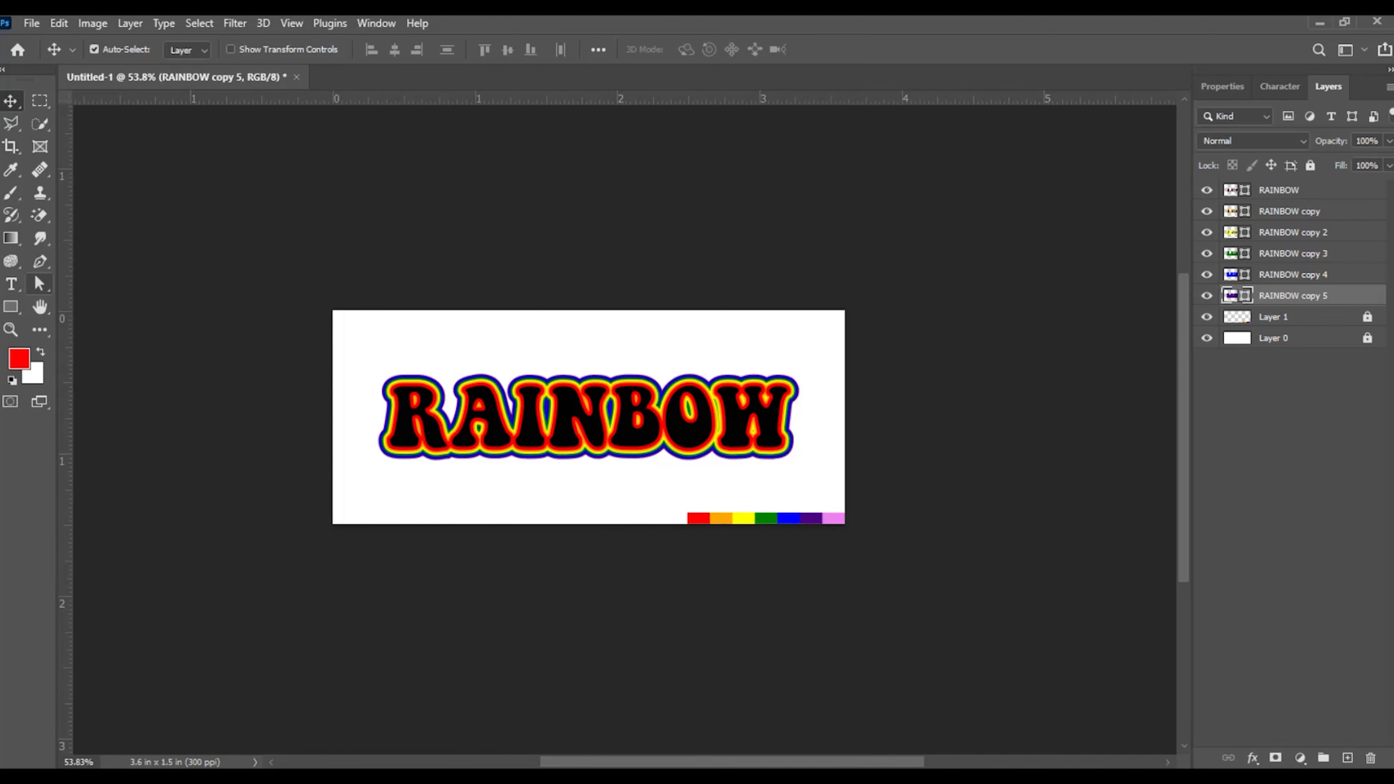
pyautogui.hotkey('ctrl', 'j')
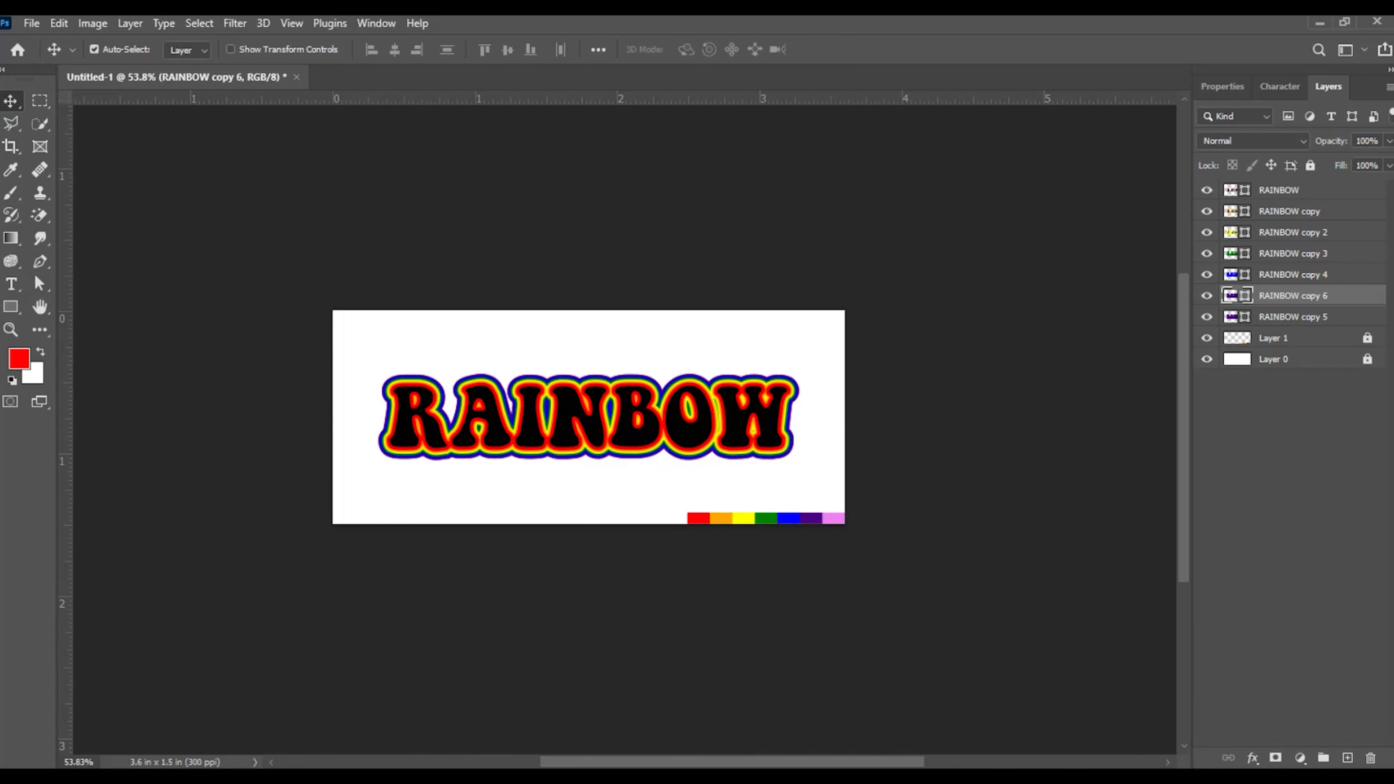
pyautogui.hotkey('ctrl', '[')
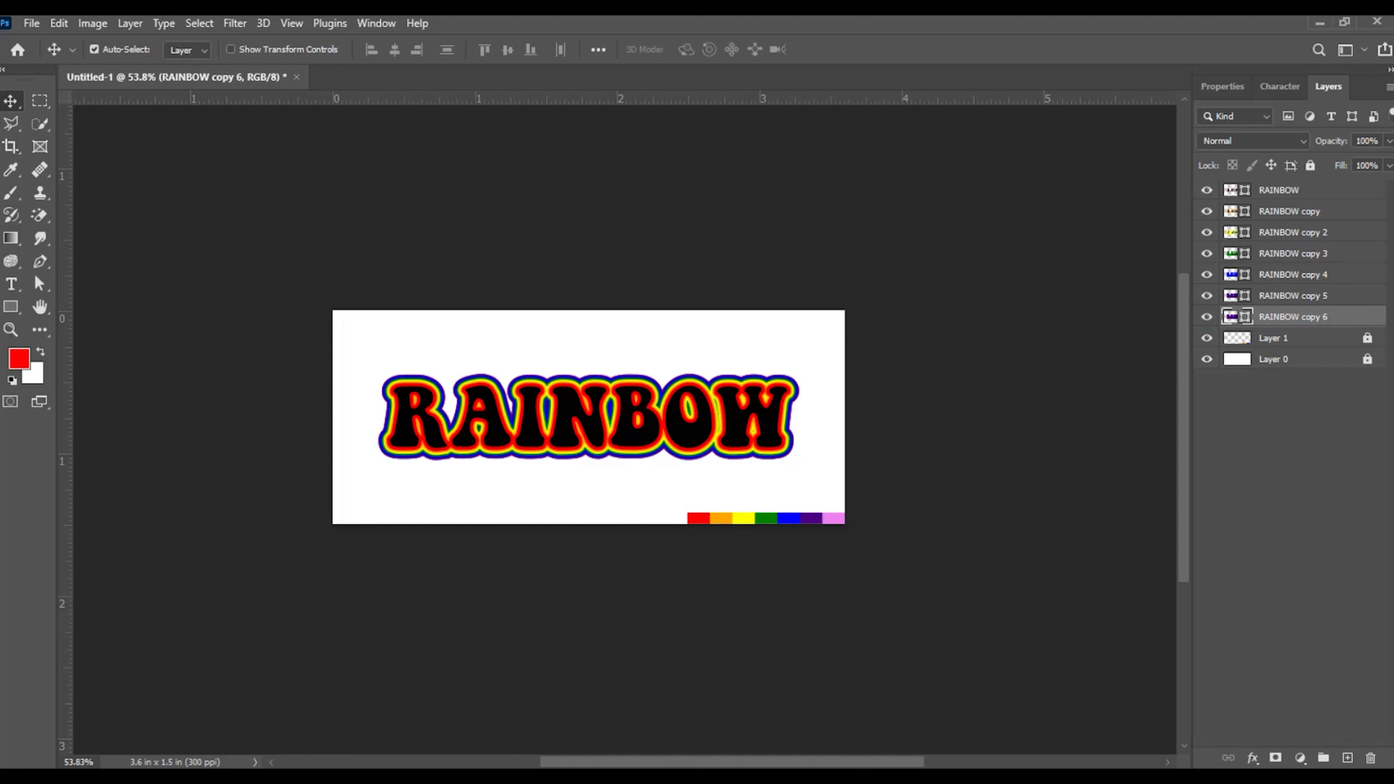
pyautogui.hotkey('ctrl', 'j')
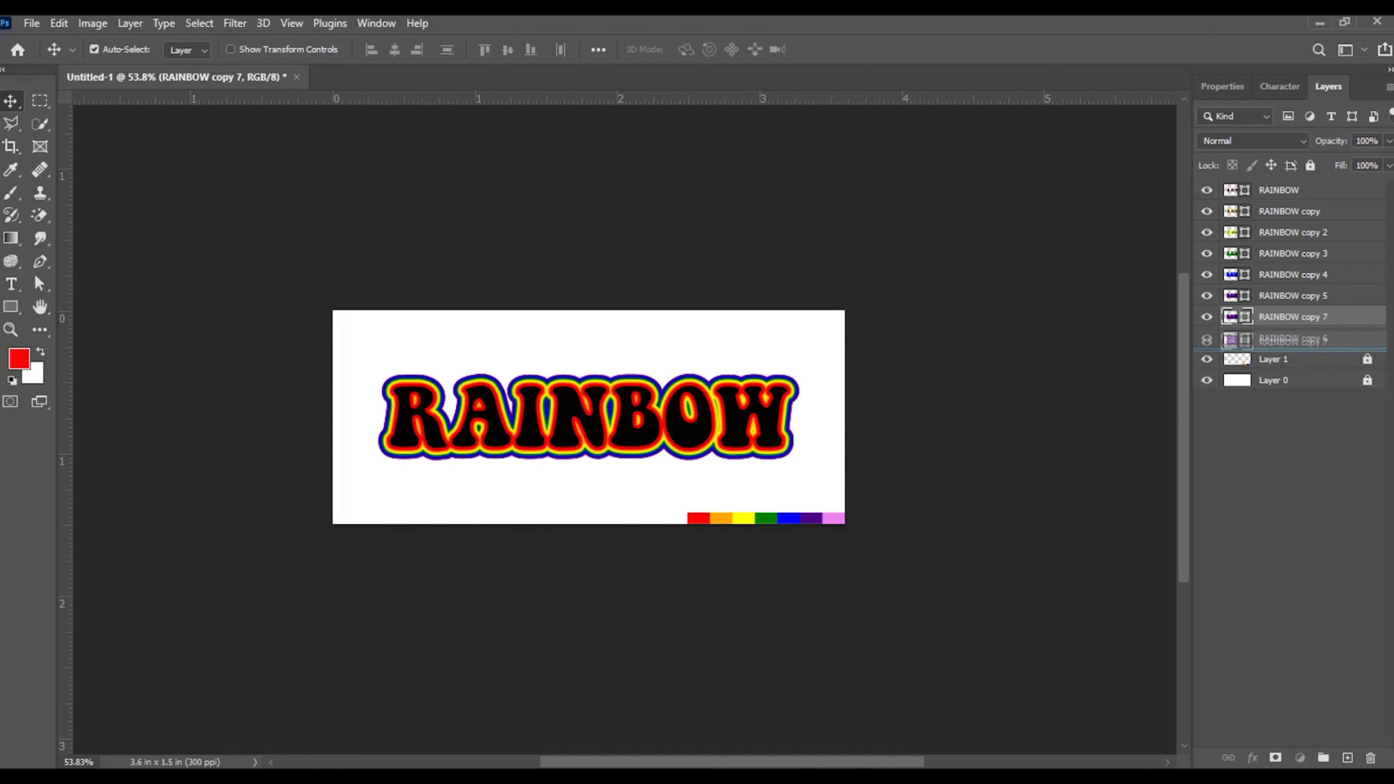
pyautogui.hotkey('ctrl', '[')
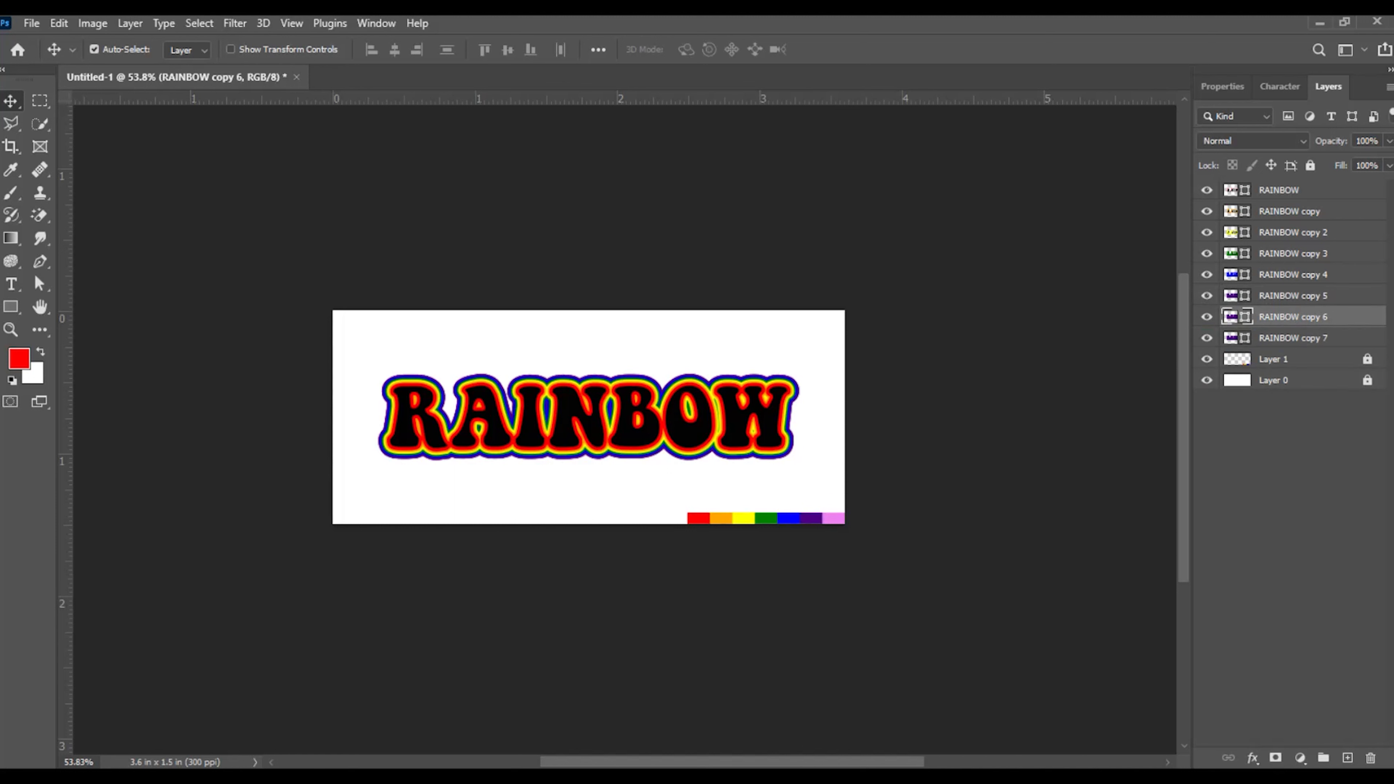
# Set the stroke width of the RAINBOW copy 6 layer to 49 px, keeping its indigo colour (#4b0082).
pyautogui.press('a')
pyautogui.click(321, 49)
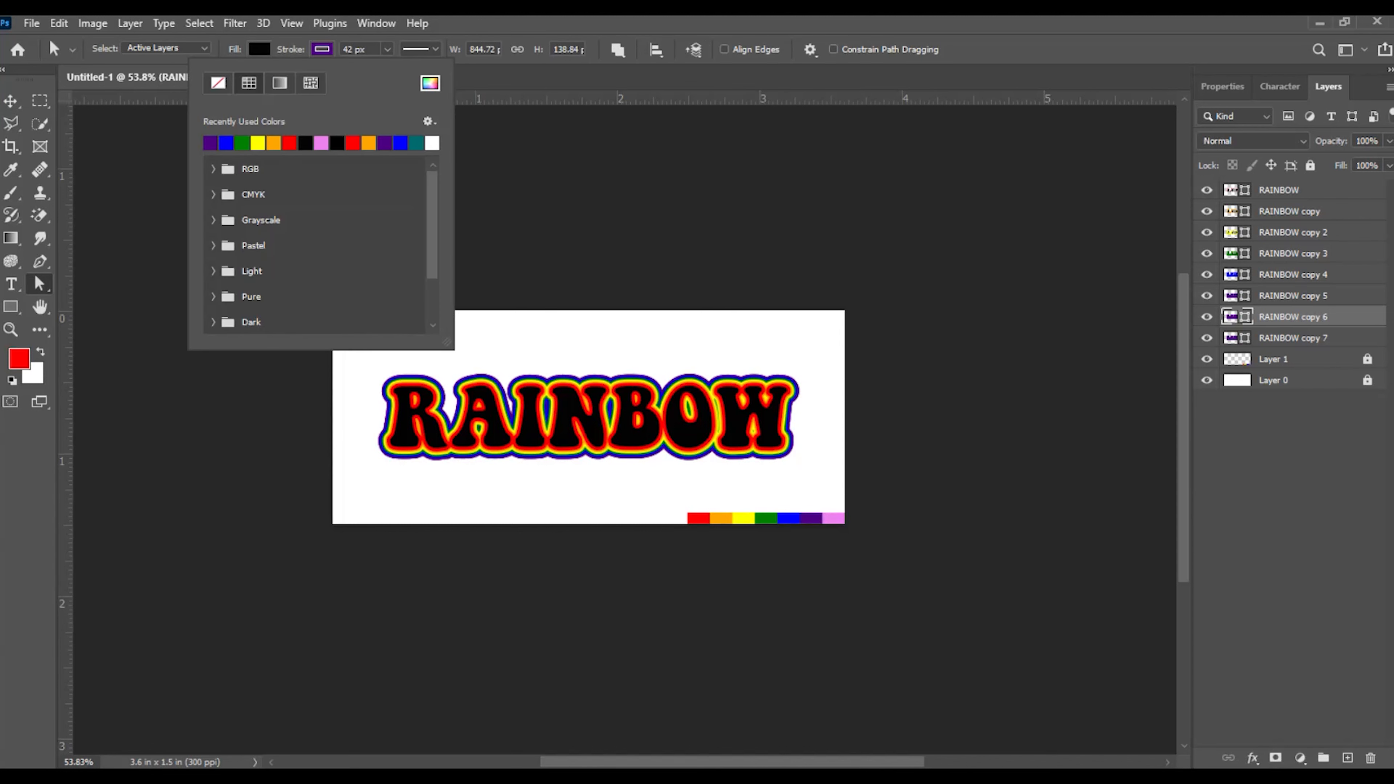
pyautogui.click(429, 83)
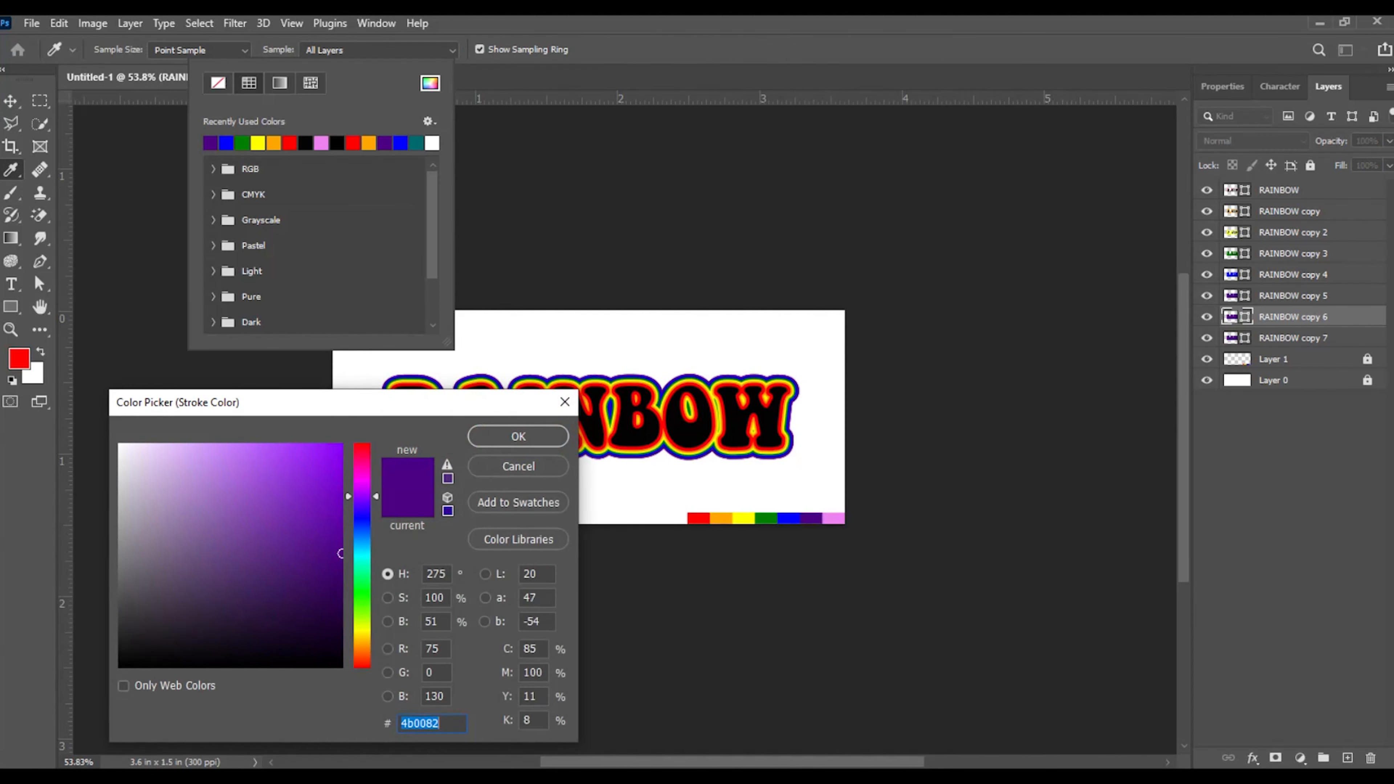
pyautogui.press('Return')
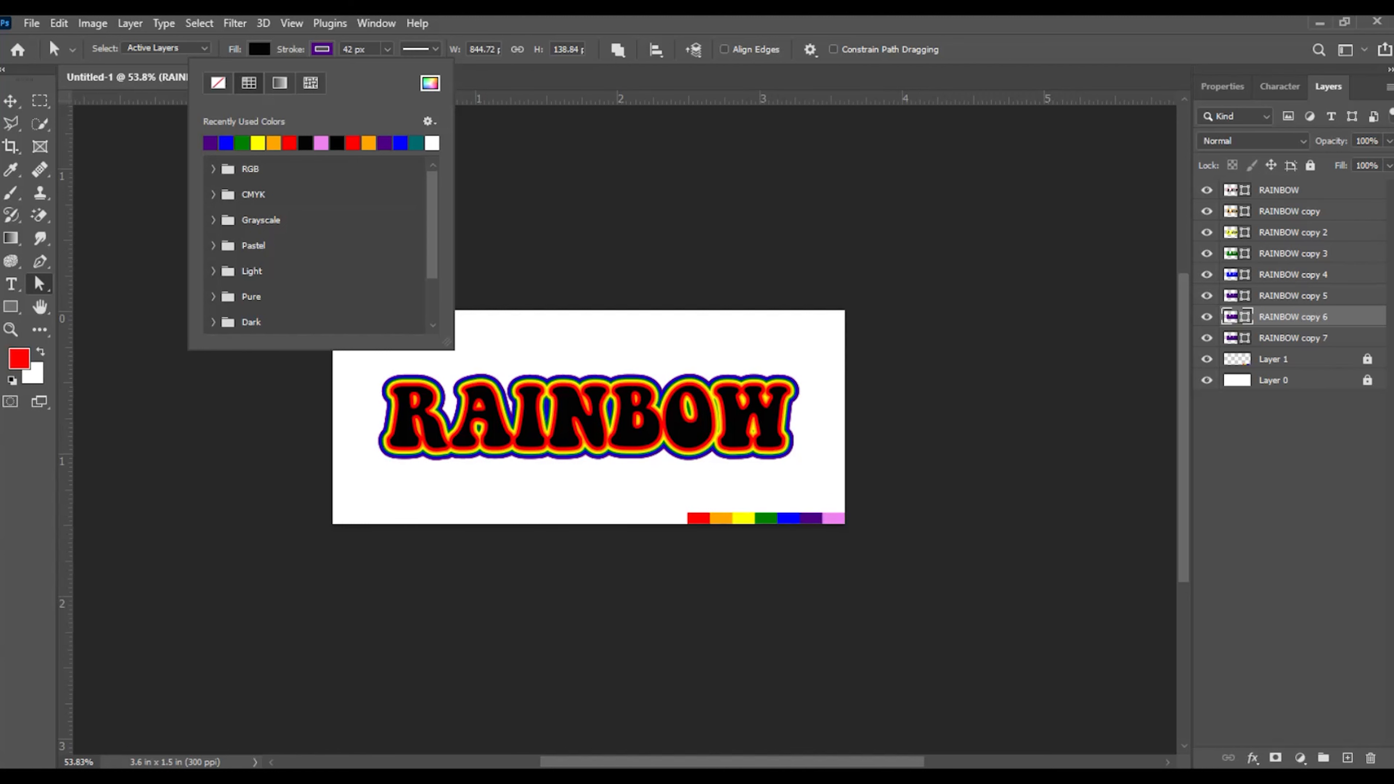
pyautogui.moveTo(354, 50); pyautogui.dragTo(344, 49)
pyautogui.write('49')
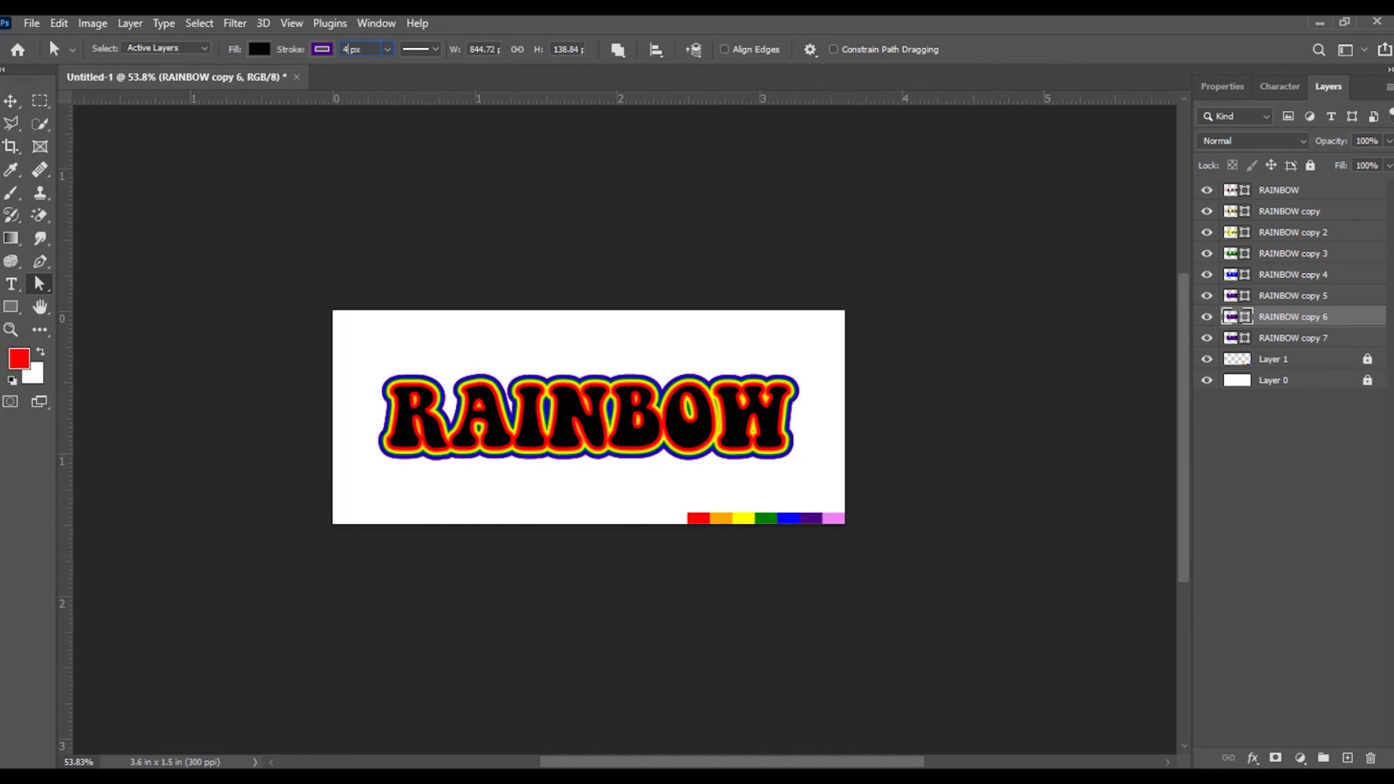
pyautogui.press('Return')
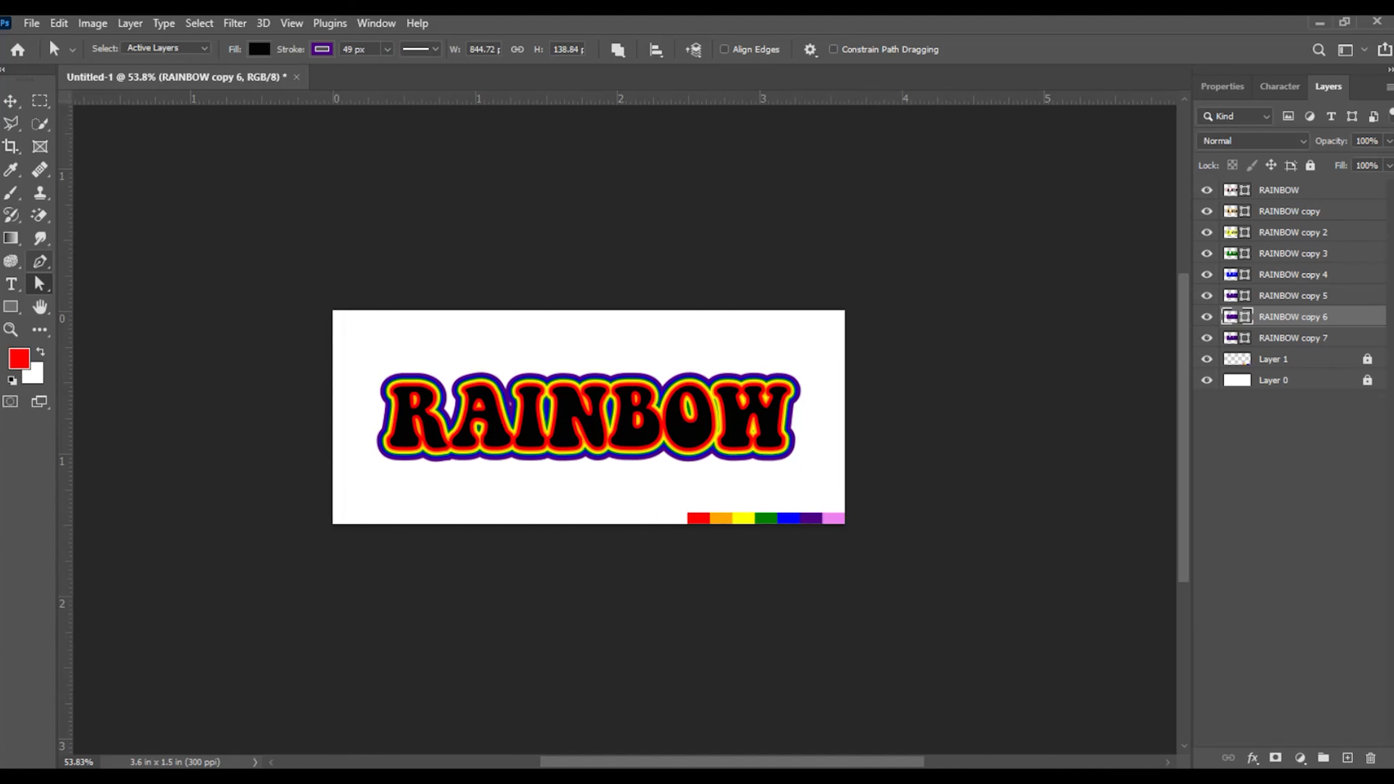
# Give the lowest RAINBOW copy a violet stroke (#ee82ee) with a width of 56 px.
pyautogui.click(1318, 339)
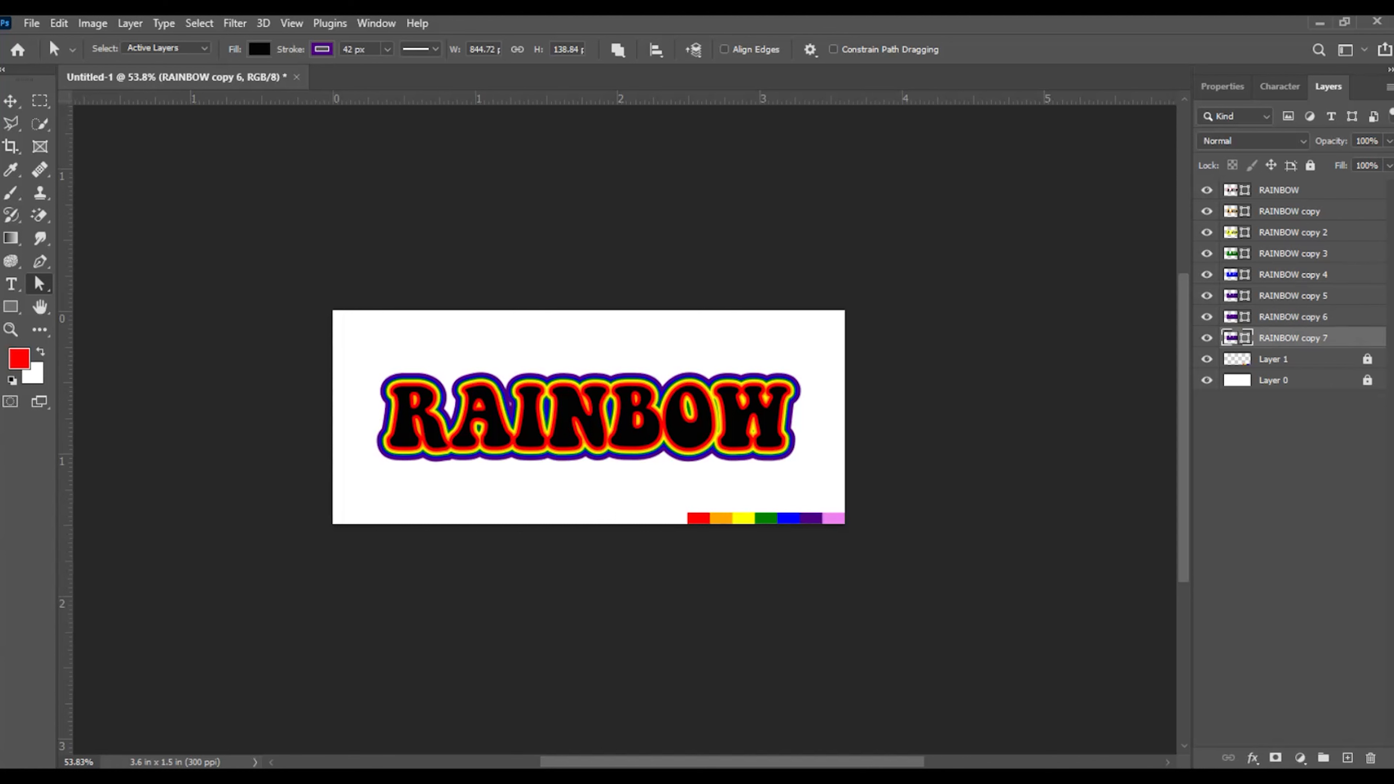
pyautogui.click(322, 49)
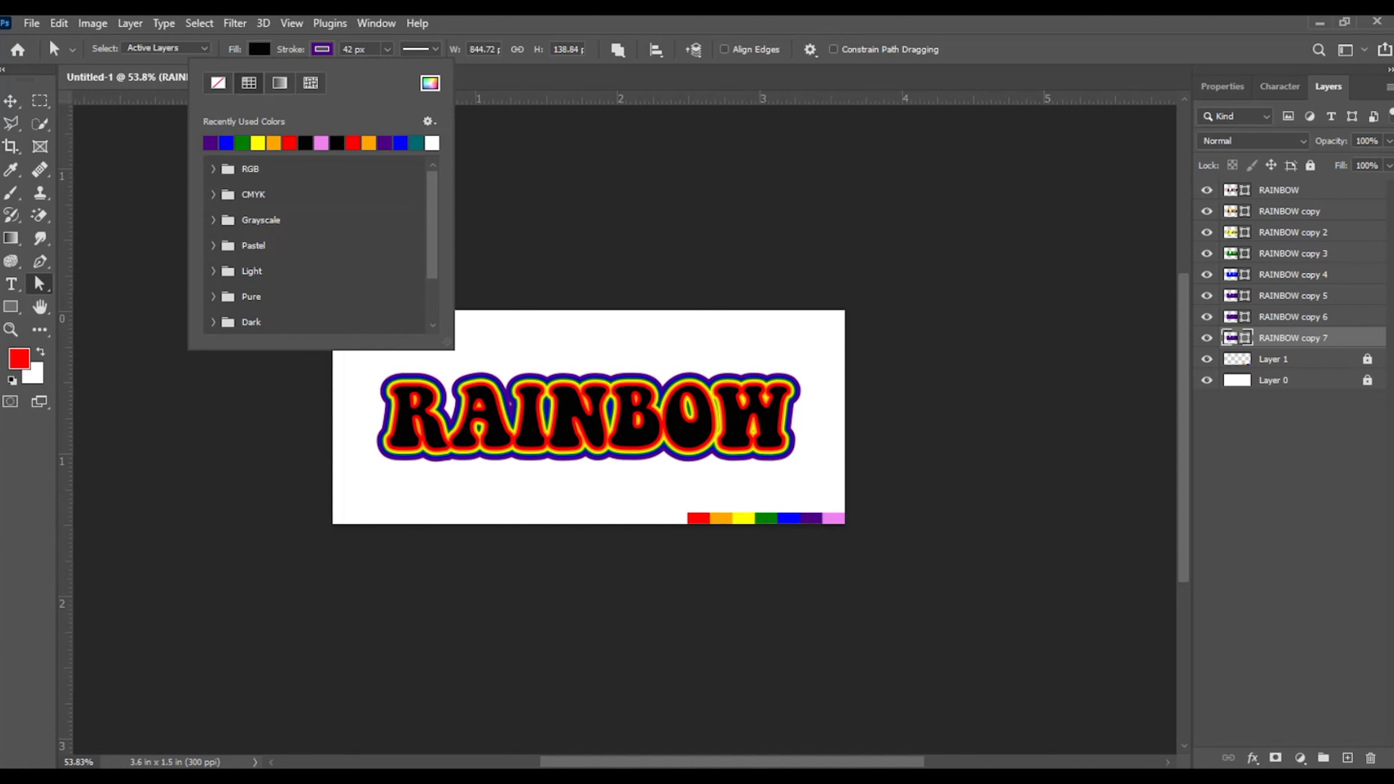
pyautogui.click(430, 83)
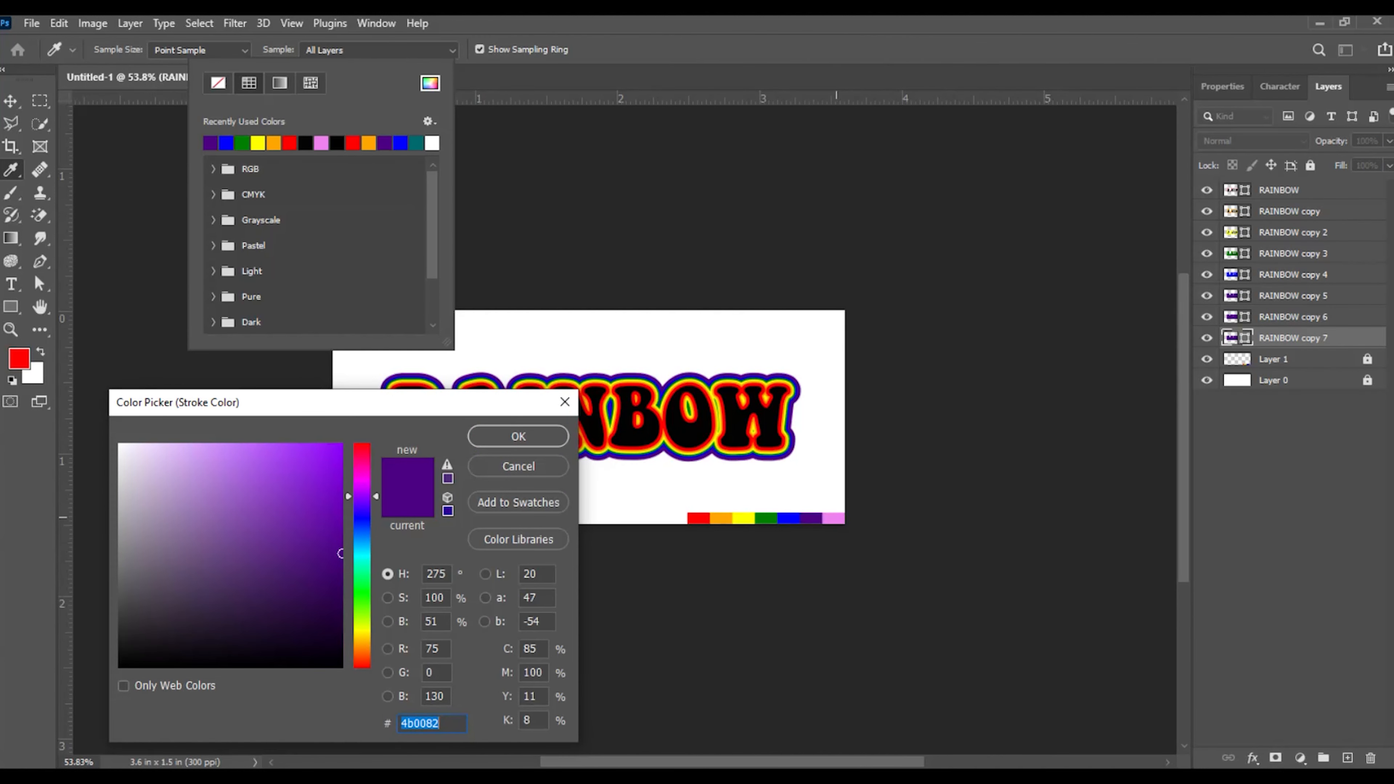
pyautogui.write('ee82ee')
pyautogui.click(518, 436)
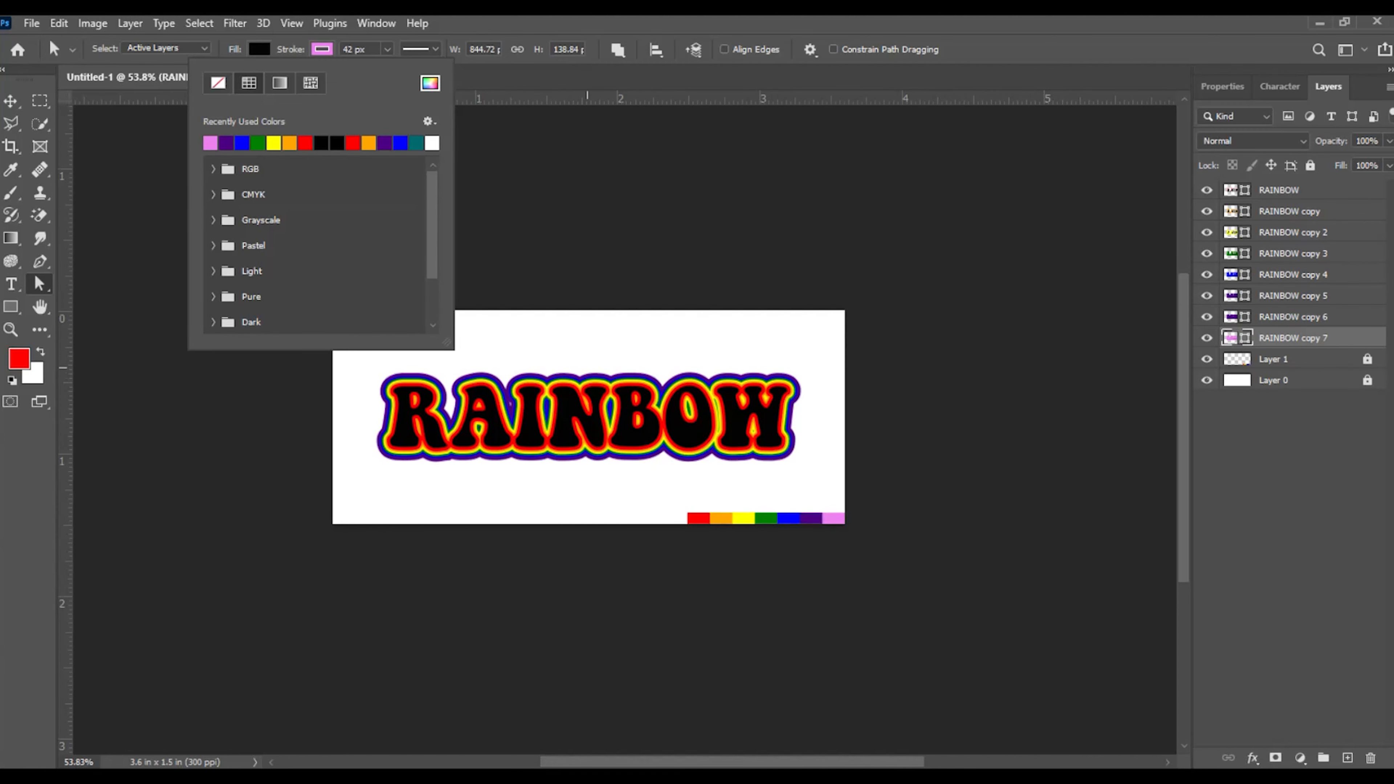
pyautogui.moveTo(354, 50); pyautogui.dragTo(344, 49)
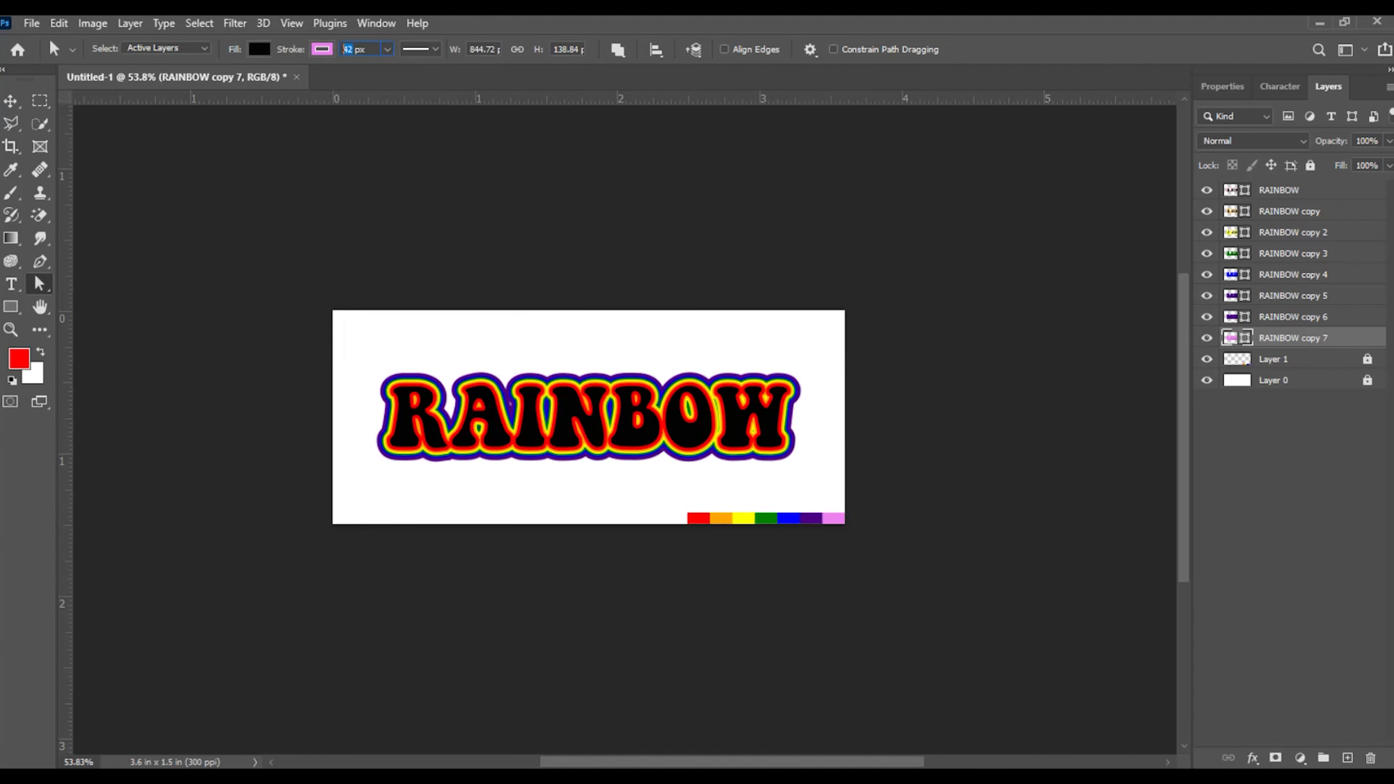
pyautogui.write('56')
pyautogui.press('Return')
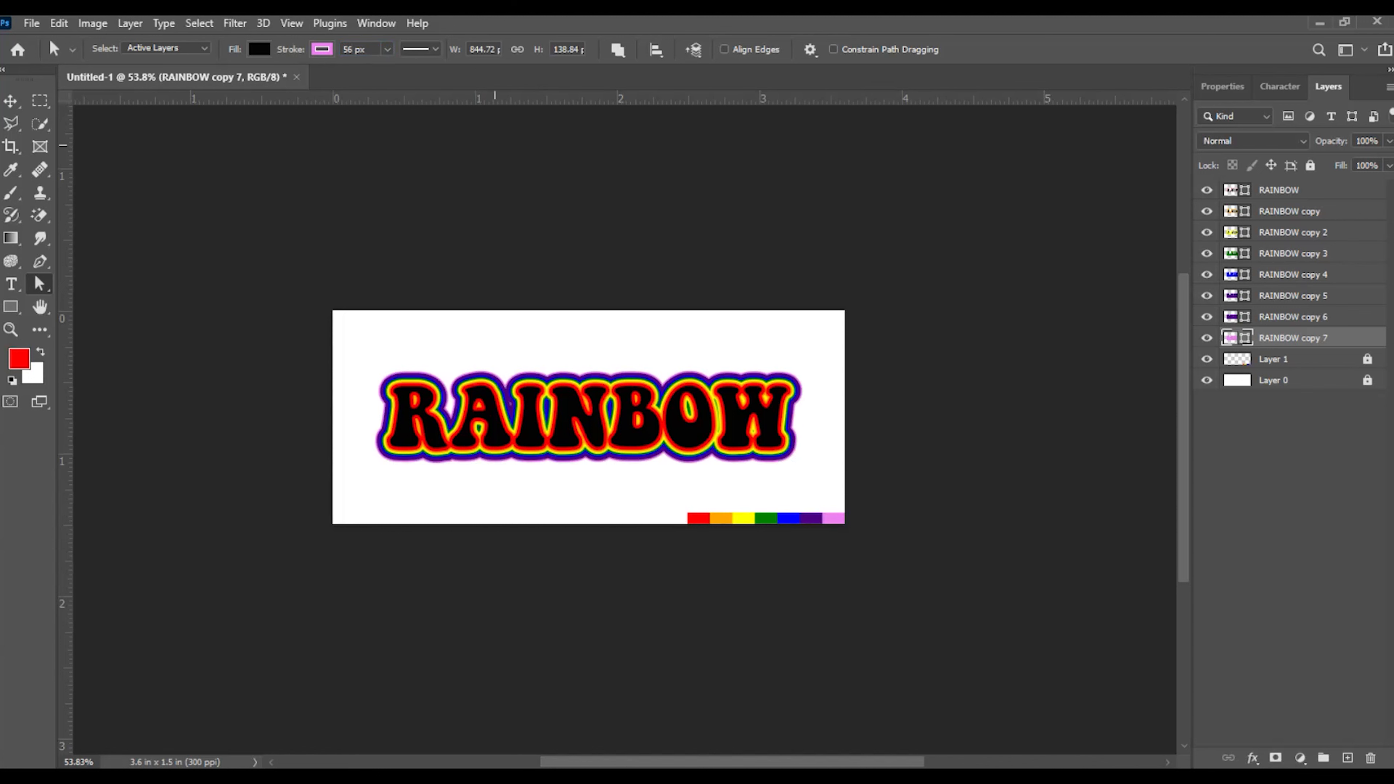
# Change the fill of the topmost RAINBOW shape layer to white and deselect the layer.
pyautogui.press('v')
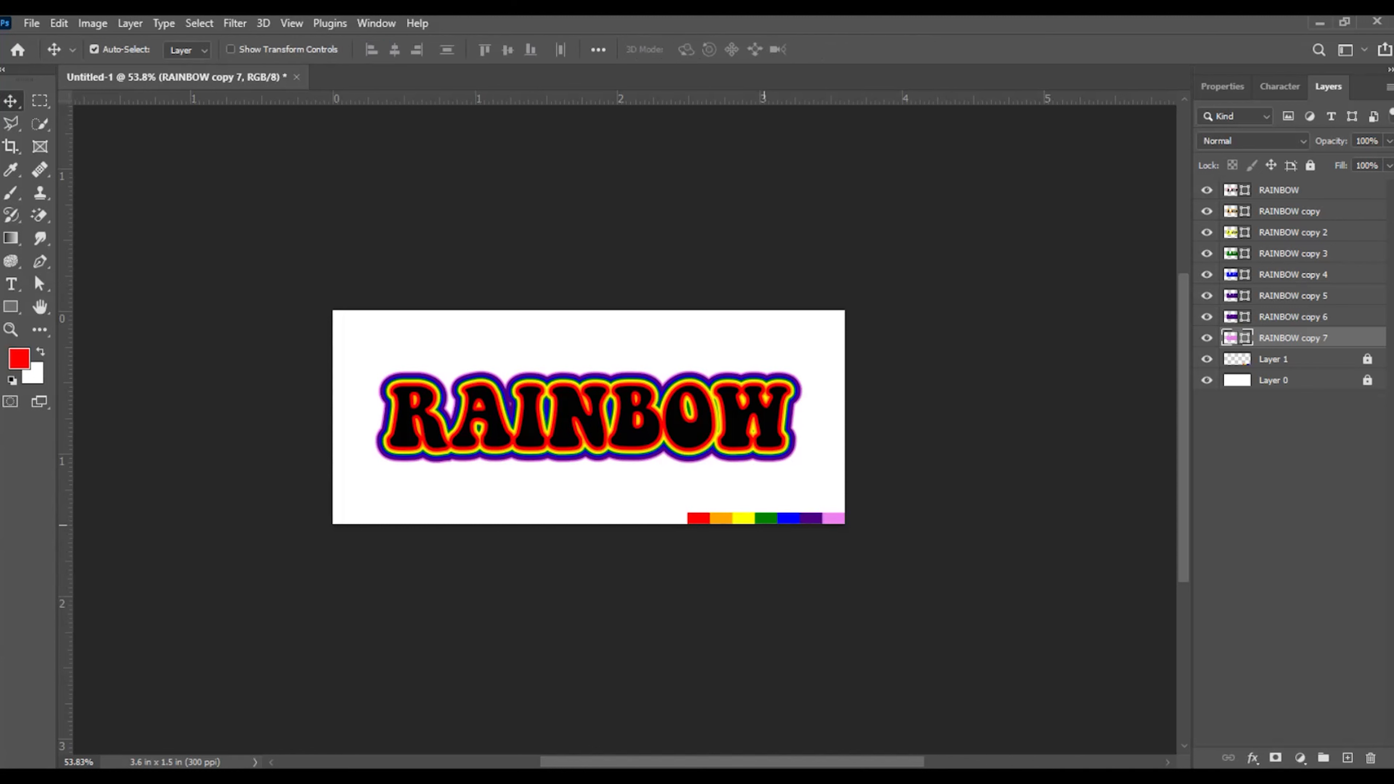
pyautogui.click(745, 513)
pyautogui.click(1279, 190)
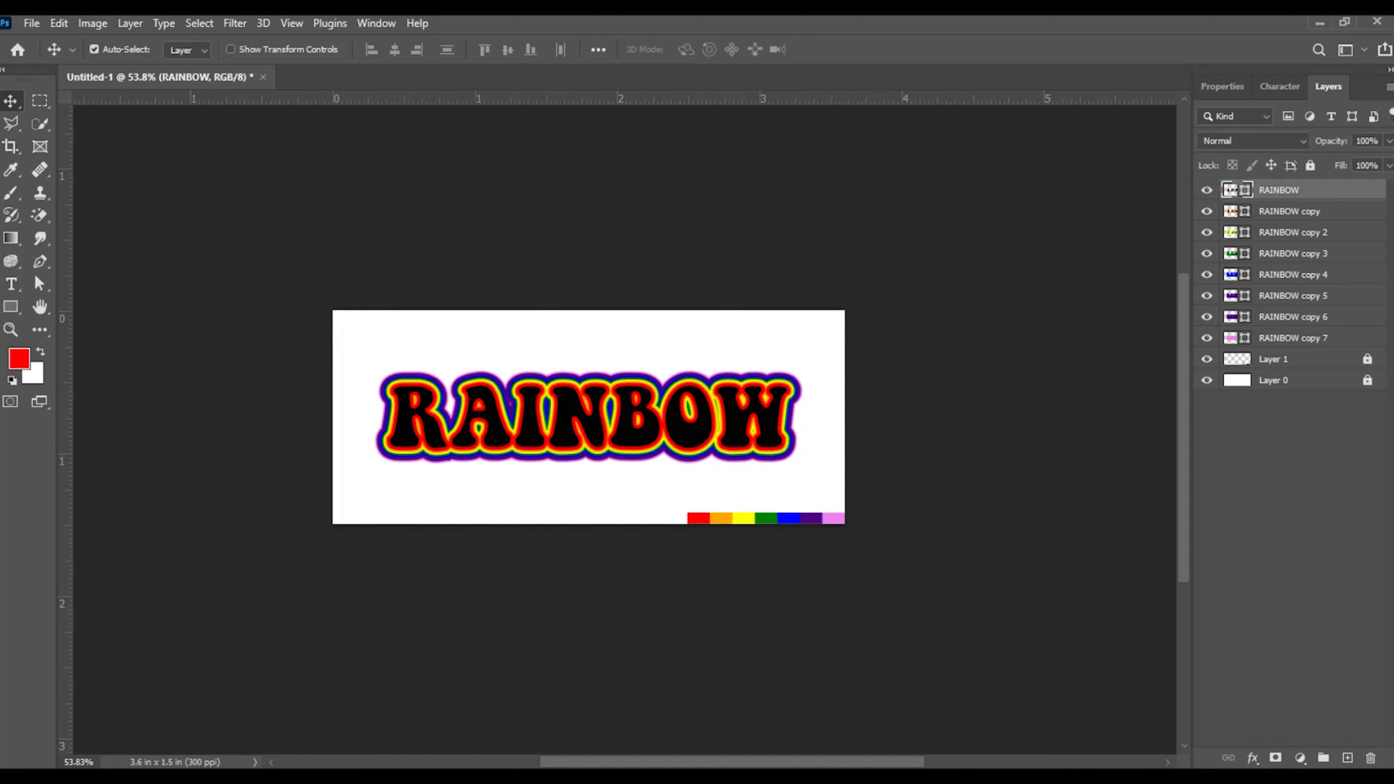
pyautogui.press('a')
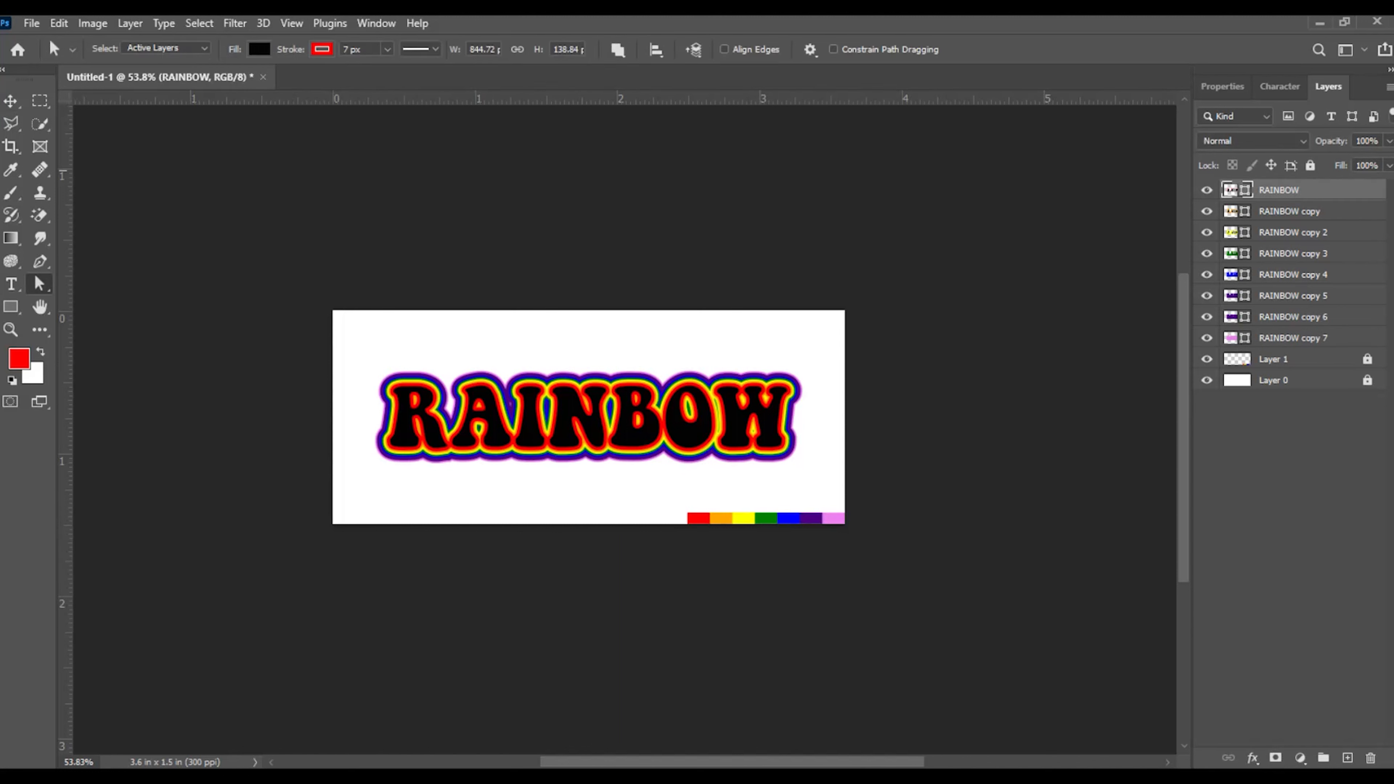
pyautogui.click(259, 50)
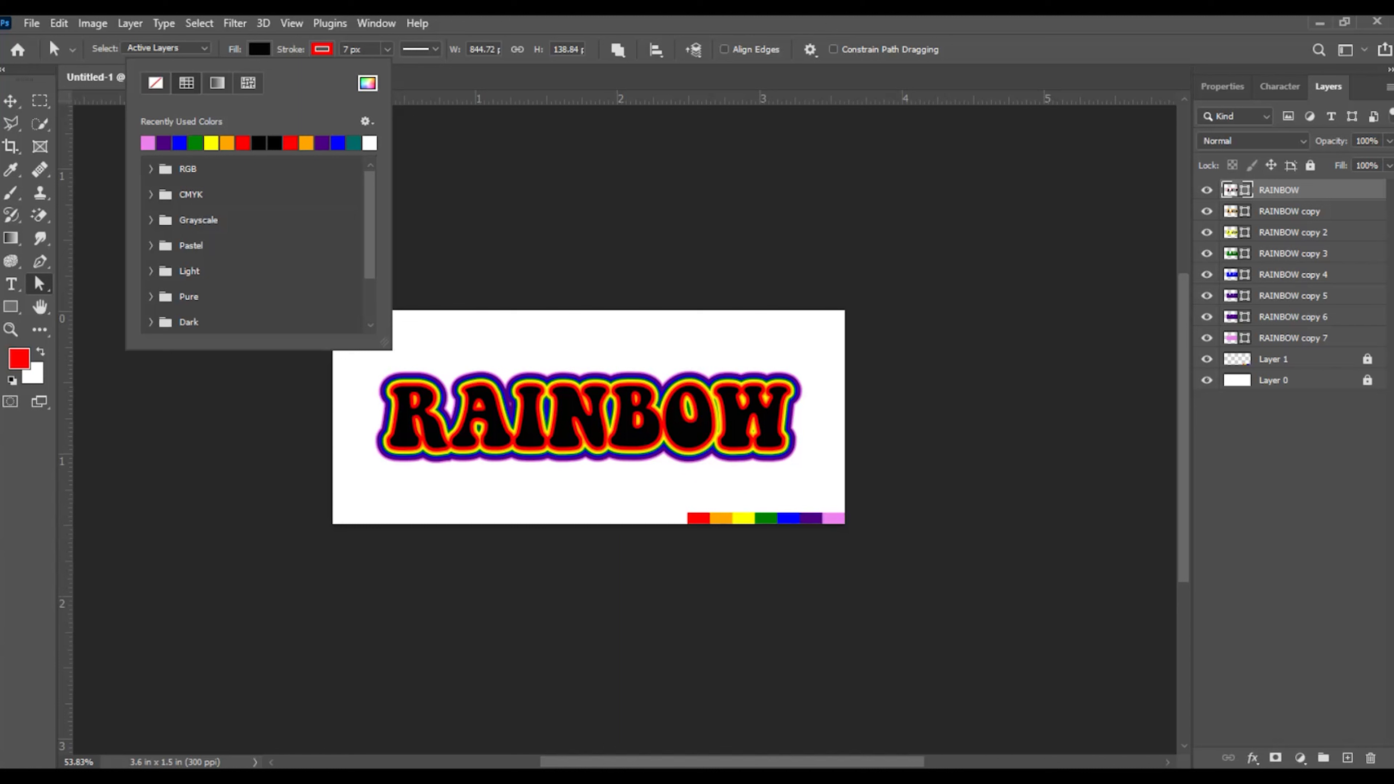
pyautogui.click(369, 143)
pyautogui.click(10, 101)
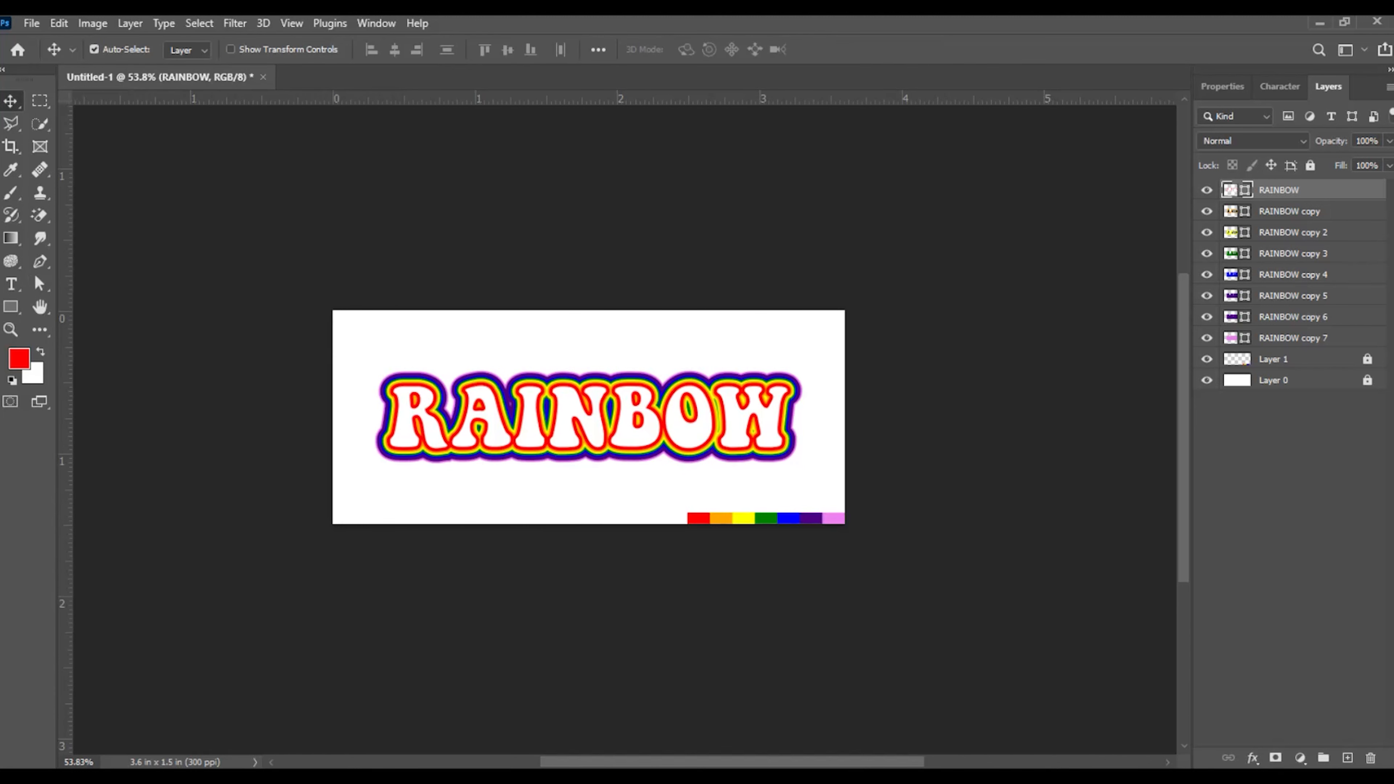
pyautogui.click(726, 271)
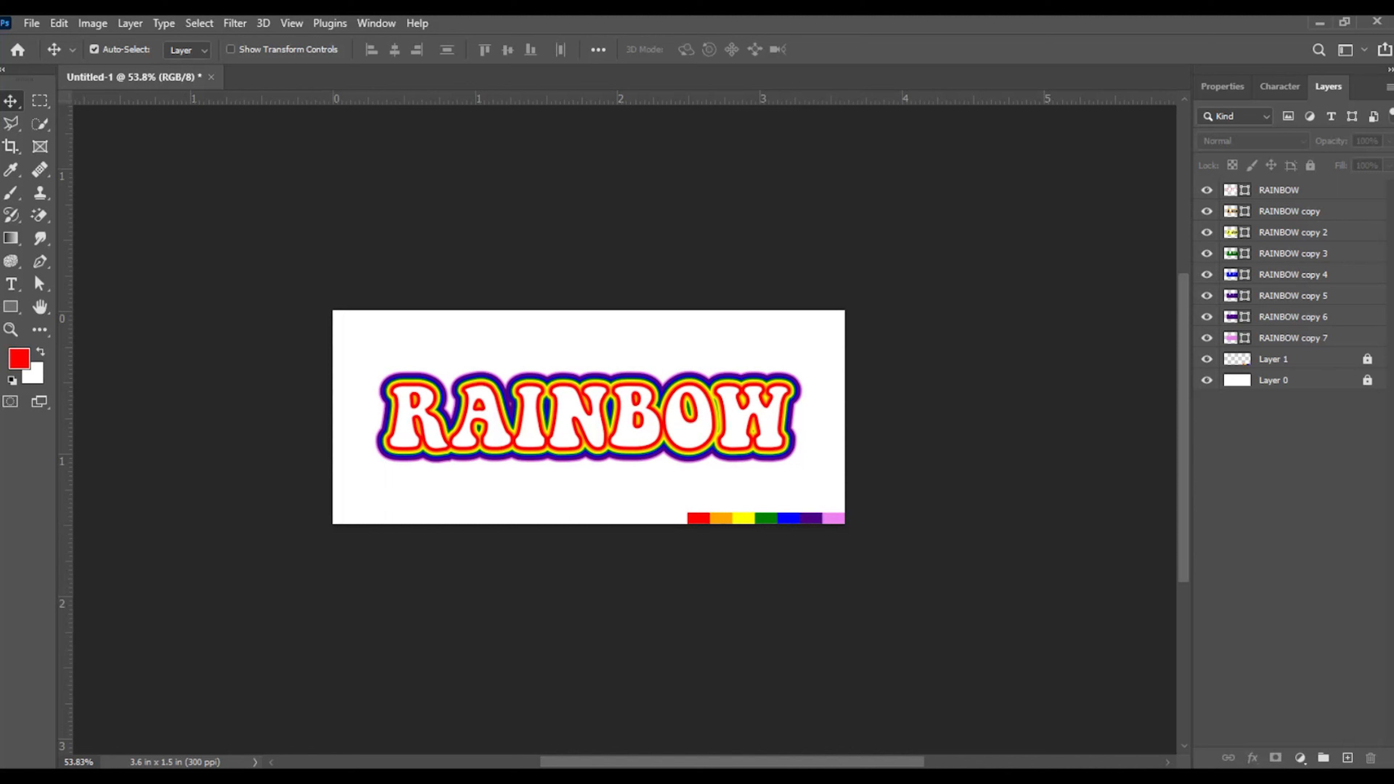
# Unlock and delete the layer that holds the colour strip.
pyautogui.click(1367, 359)
pyautogui.click(707, 517)
pyautogui.press('Delete')
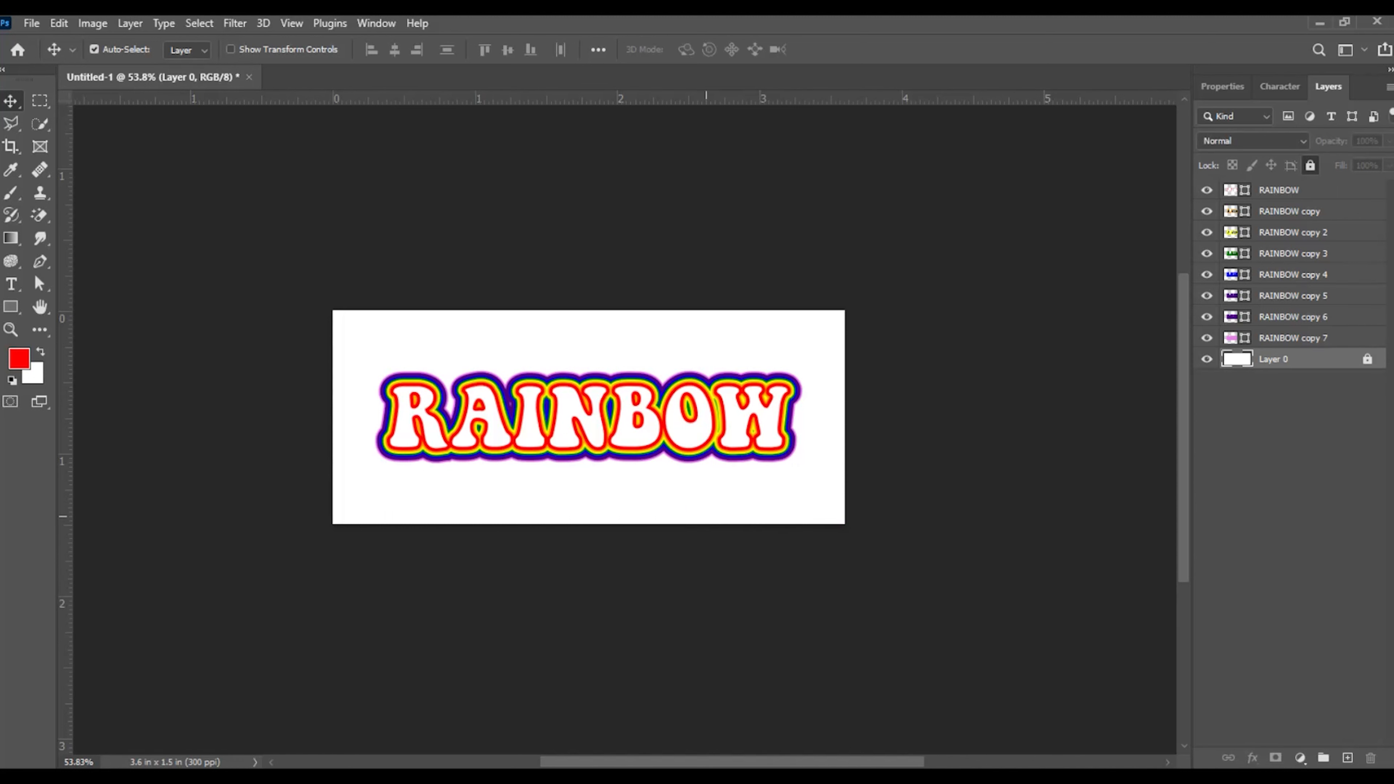
# Add a new layer directly above the white background layer and fill it with dark grey (#191919).
pyautogui.click(1348, 758)
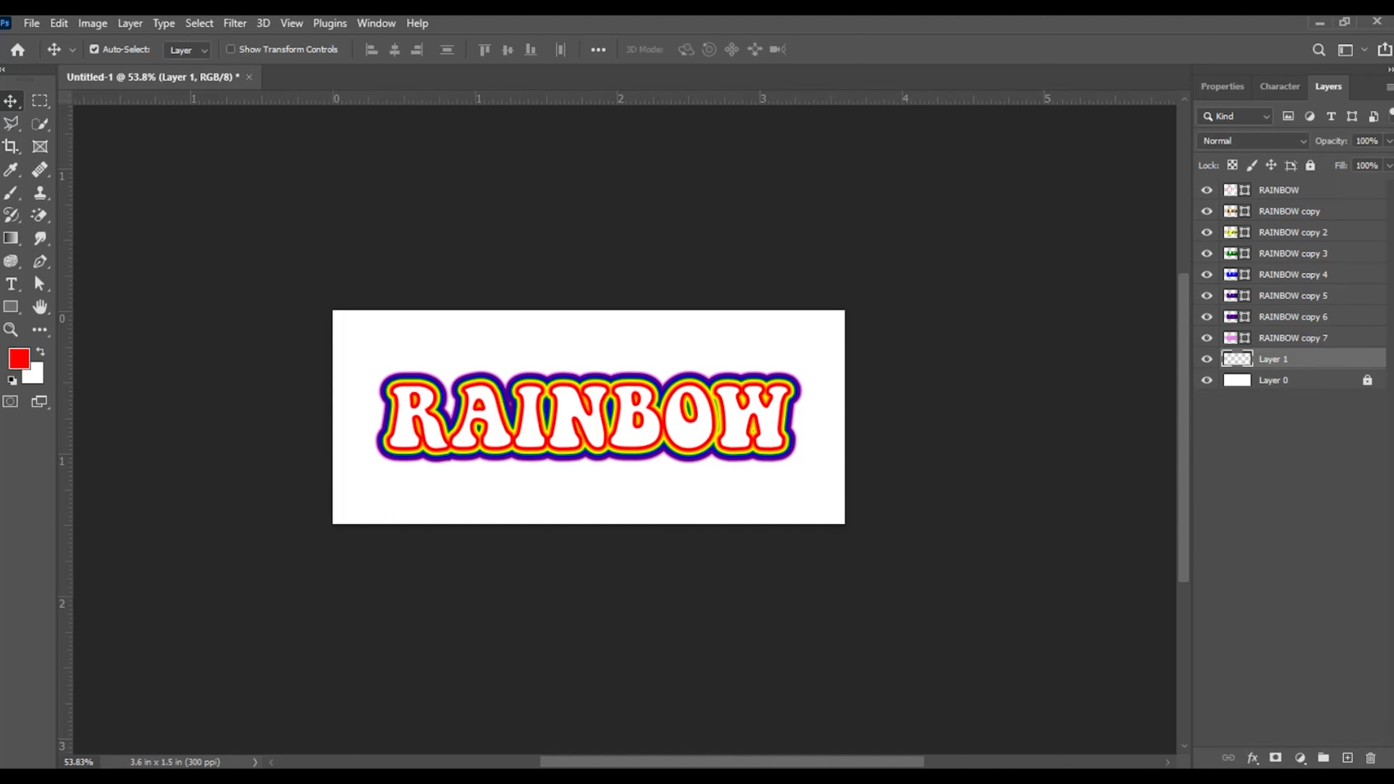
pyautogui.click(19, 359)
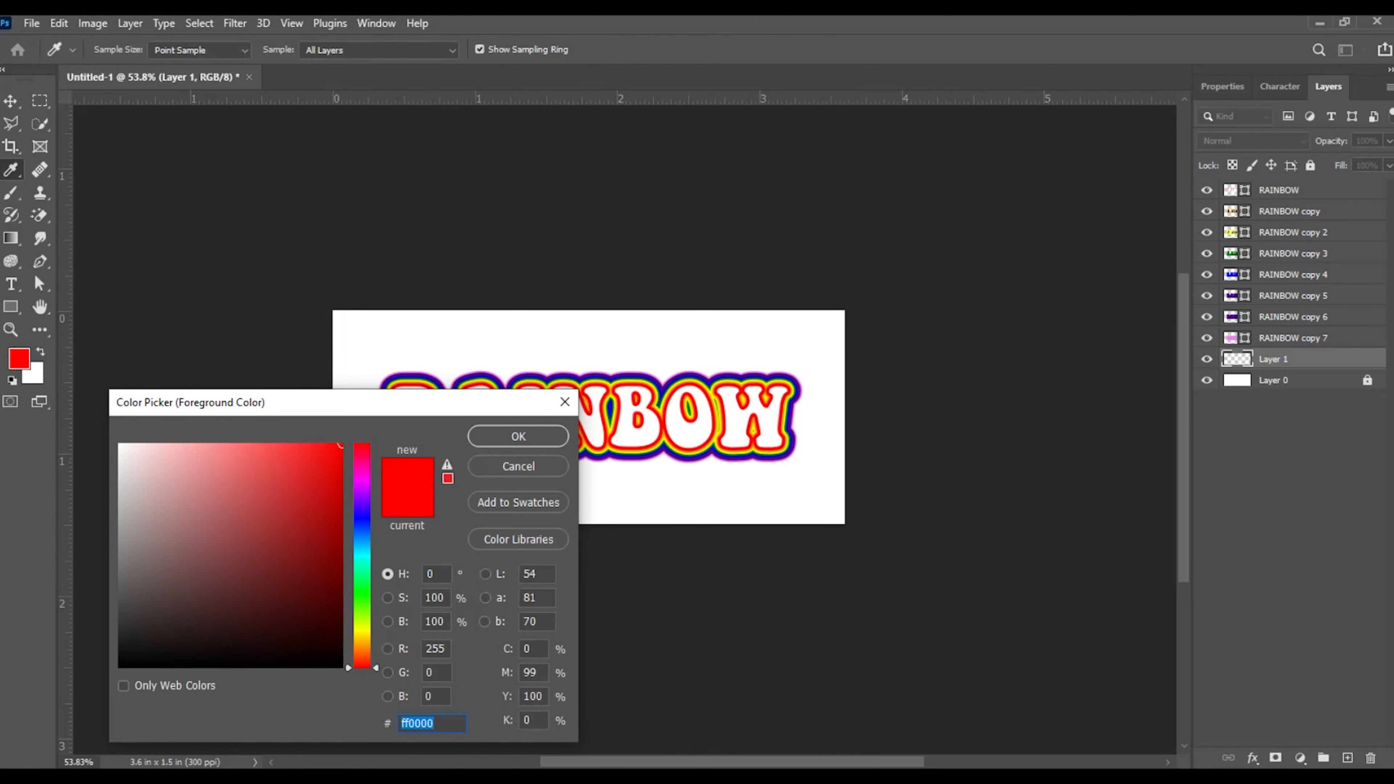
pyautogui.write('191919')
pyautogui.press('Return')
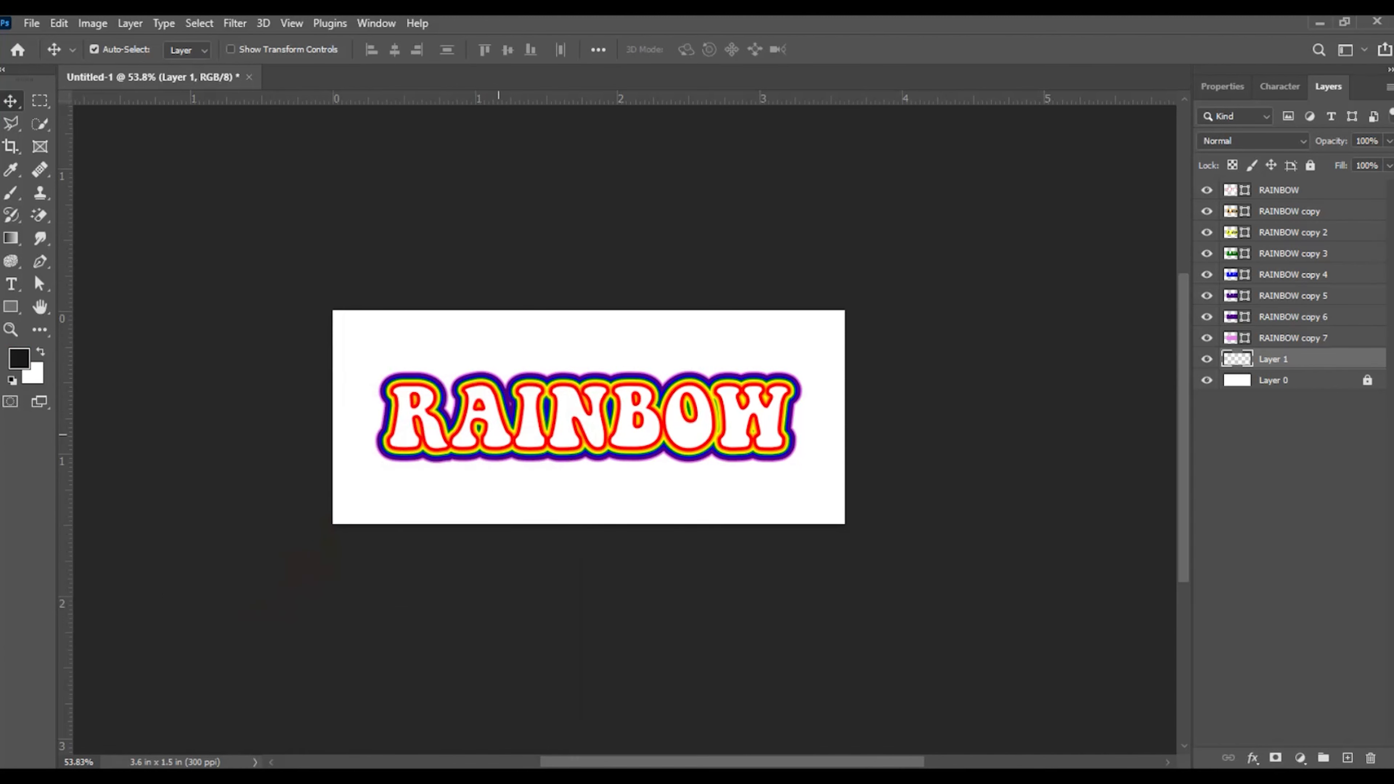
pyautogui.hotkey('alt', 'BackSpace')
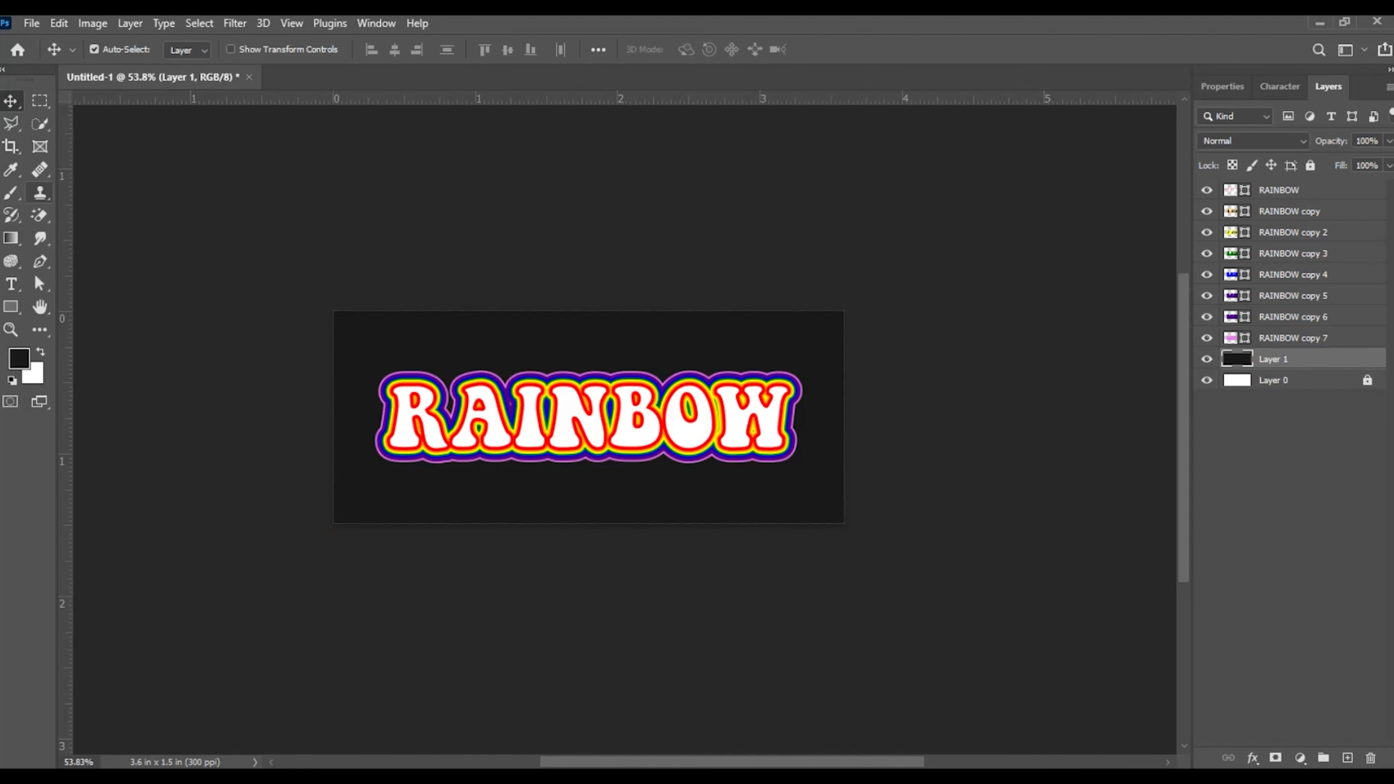